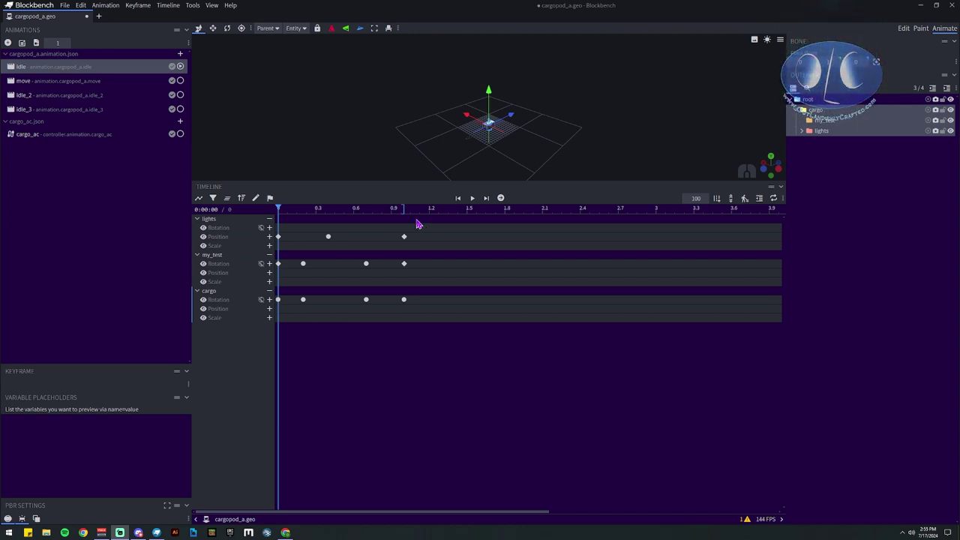
# - Select the cargo rotation keyframes after the first one and read the model issues report for the idle animation
pyautogui.keyDown('ctrl'); pyautogui.scroll(5, 422, 276); pyautogui.keyUp('ctrl')
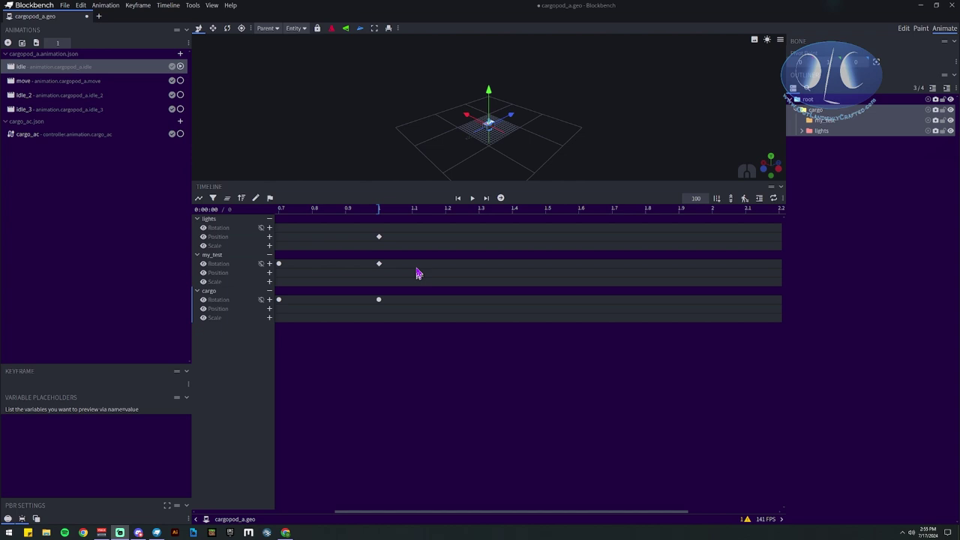
pyautogui.keyDown('shift'); pyautogui.hscroll(-8, 230, 221); pyautogui.keyUp('shift')
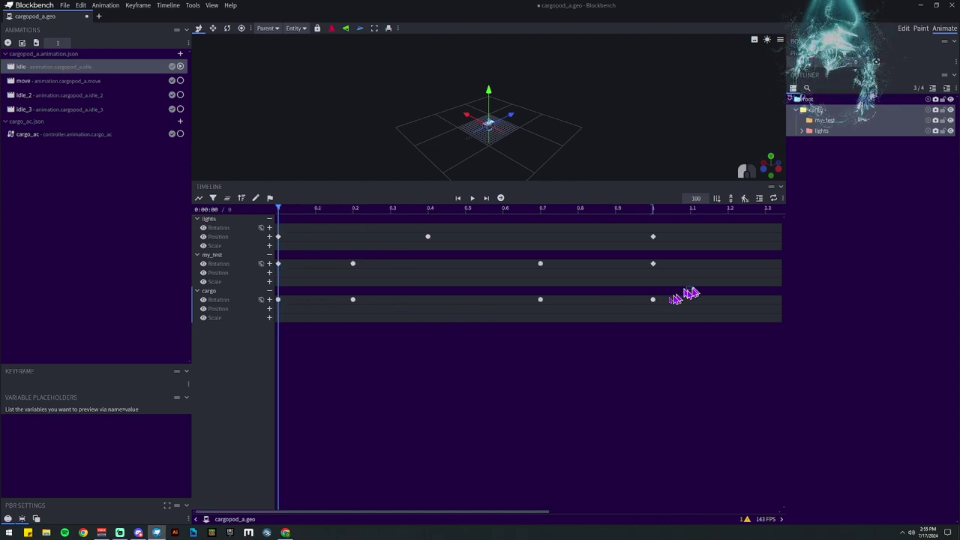
pyautogui.moveTo(690, 288); pyautogui.dragTo(298, 324)
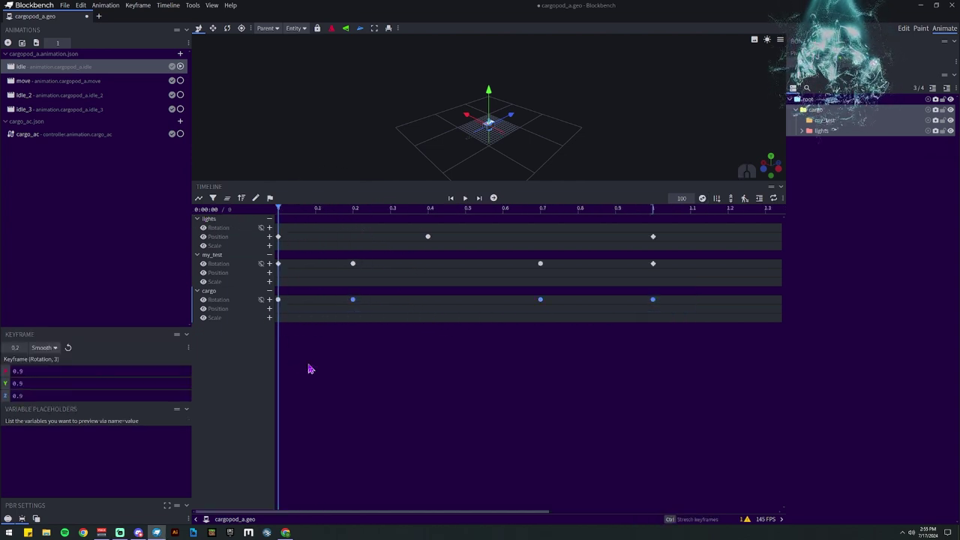
pyautogui.click(748, 519)
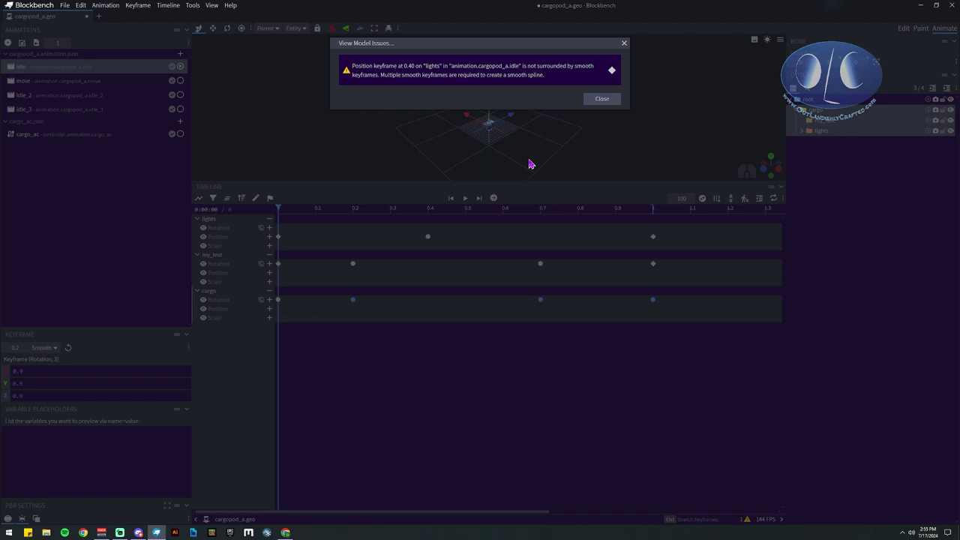
pyautogui.click(595, 101)
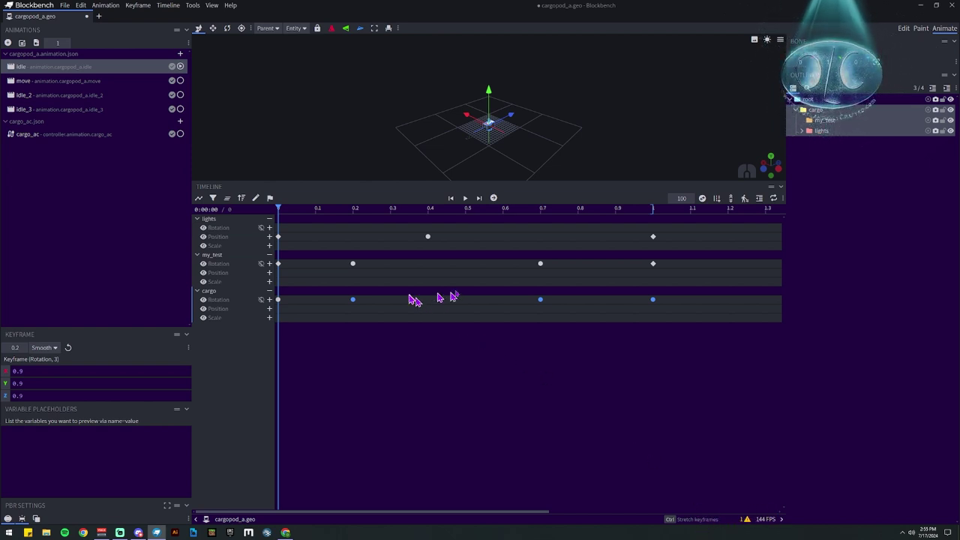
# - Move the smooth position keyframe of lights to 0.3 and recheck the model issues report
pyautogui.click(660, 236)
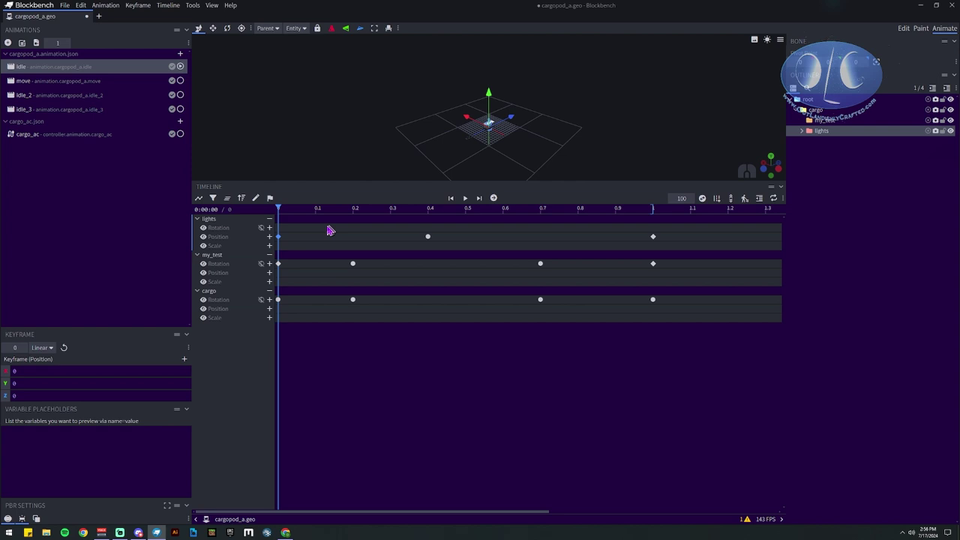
pyautogui.moveTo(698, 223); pyautogui.dragTo(300, 253)
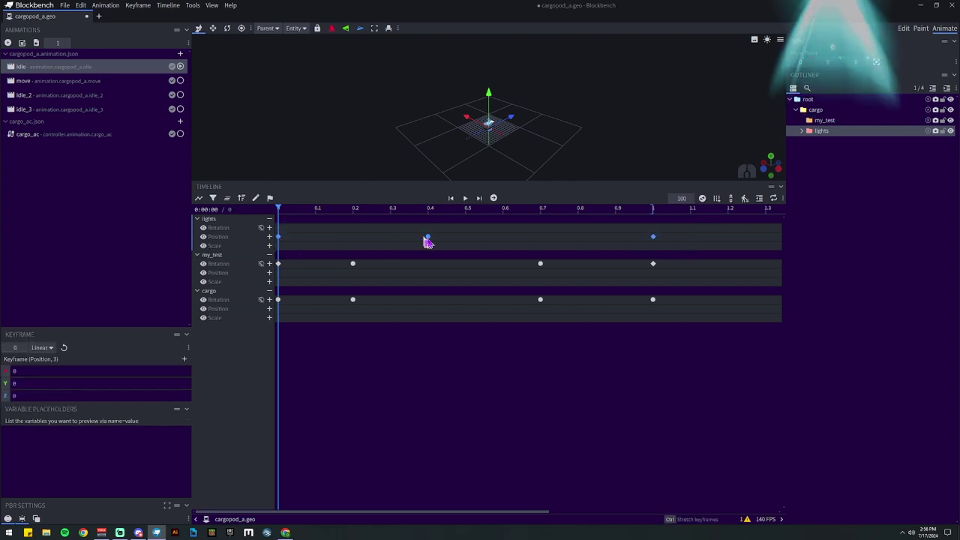
pyautogui.click(429, 238)
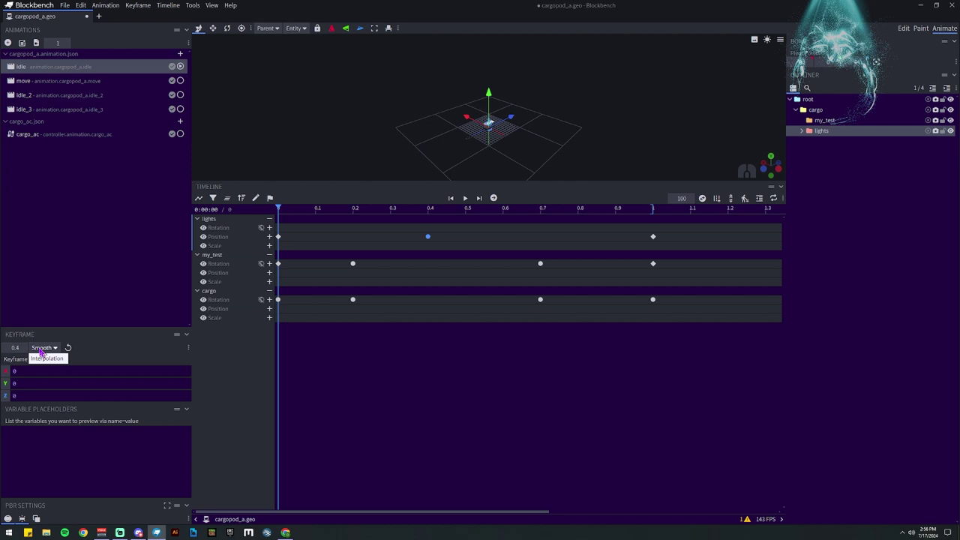
pyautogui.moveTo(428, 237)
pyautogui.mouseDown()
pyautogui.moveTo(480, 243)
pyautogui.moveTo(354, 241)
pyautogui.moveTo(510, 245)
pyautogui.moveTo(423, 242)
pyautogui.mouseUp()
pyautogui.click(337, 220)
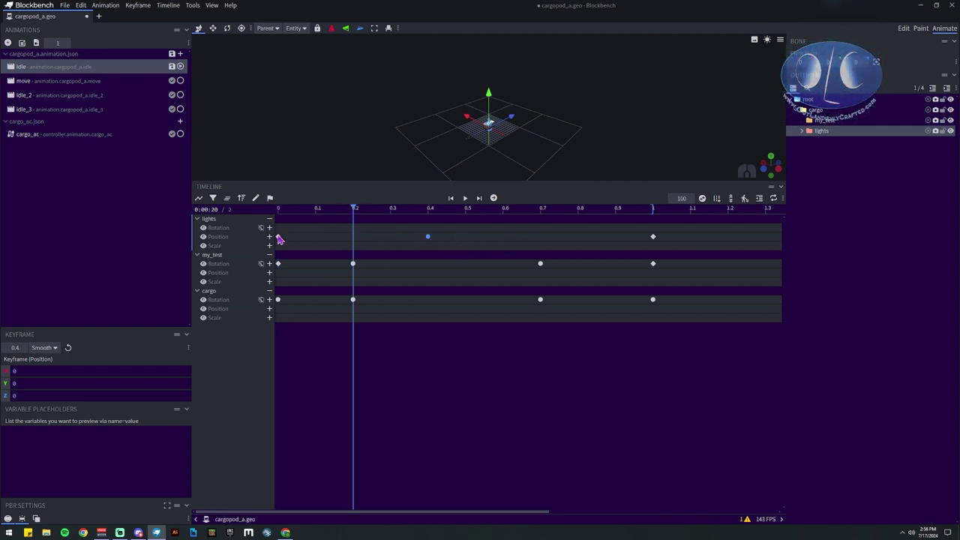
pyautogui.moveTo(431, 239); pyautogui.dragTo(405, 239)
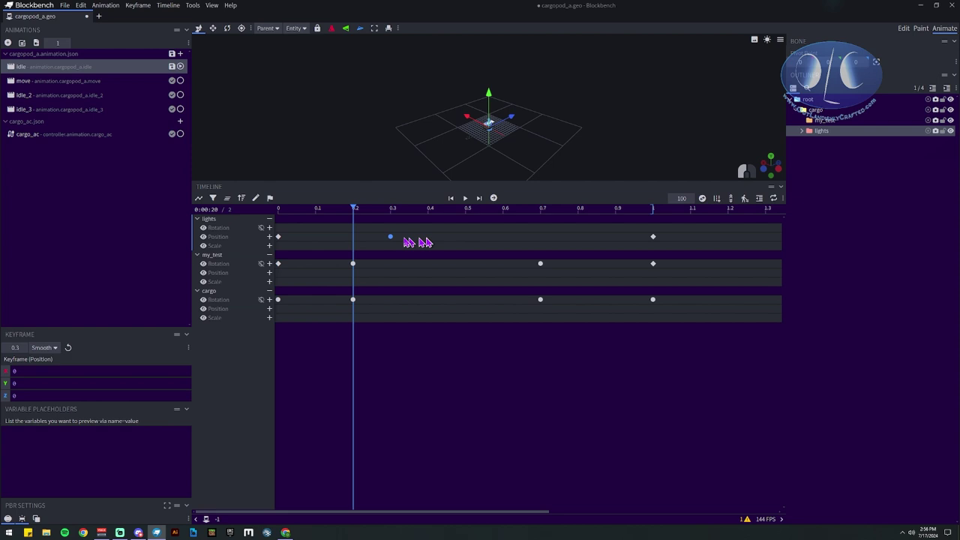
pyautogui.moveTo(352, 213)
pyautogui.mouseDown()
pyautogui.moveTo(388, 213)
pyautogui.moveTo(362, 217)
pyautogui.mouseUp()
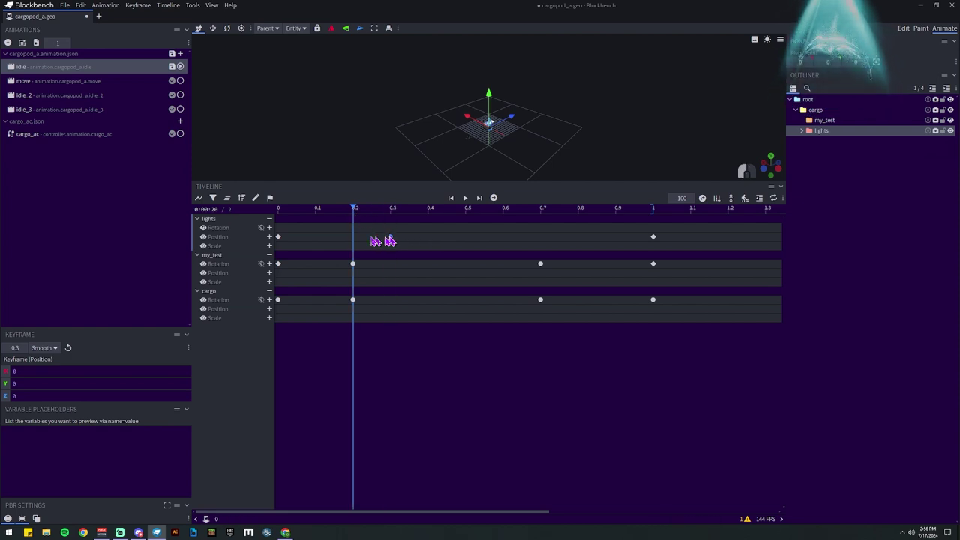
pyautogui.click(746, 520)
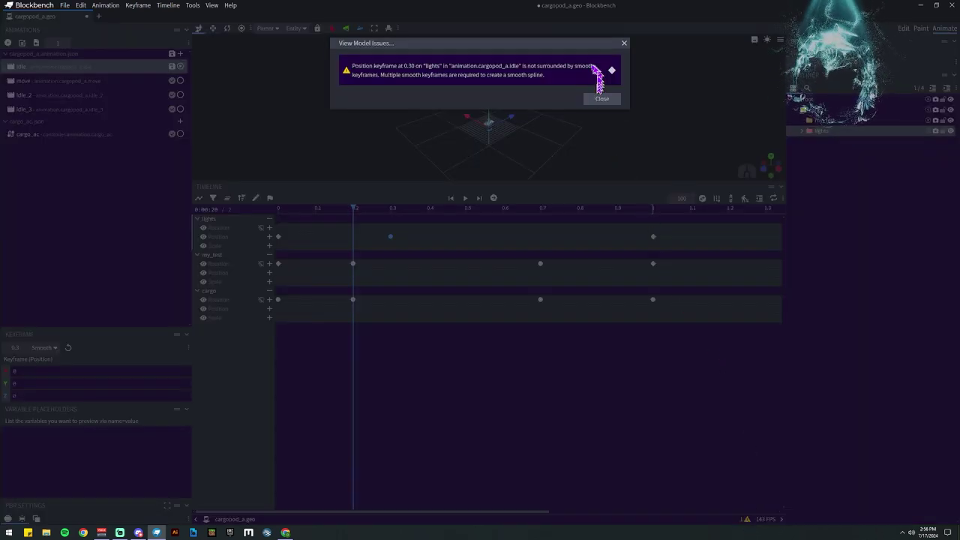
pyautogui.press('Escape')
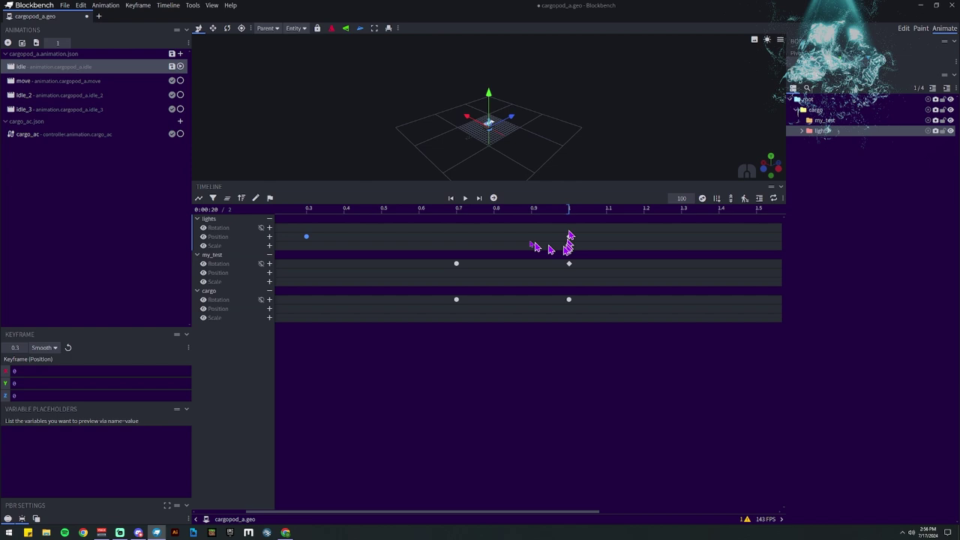
# - Add a position keyframe to lights at 0.7 and set its interpolation to Smooth
pyautogui.moveTo(325, 215); pyautogui.dragTo(211, 209)
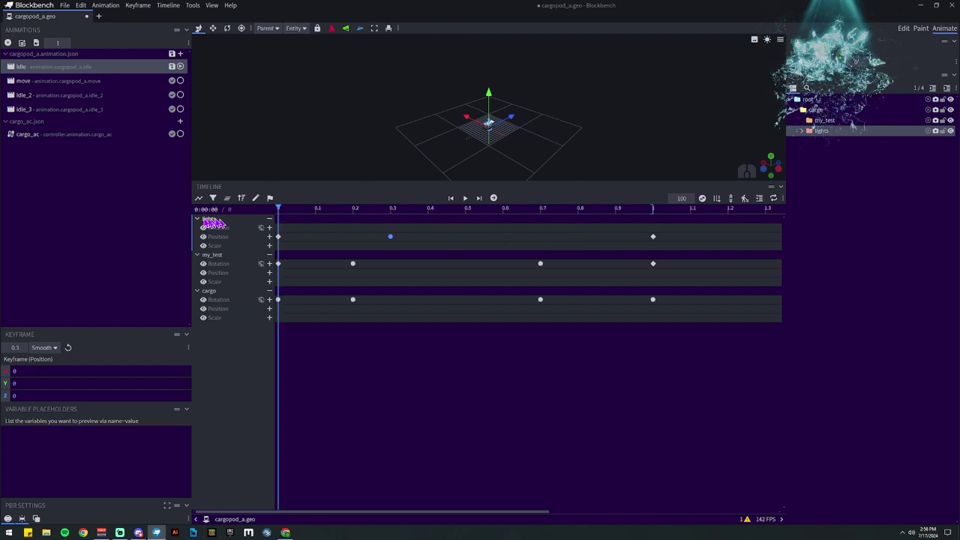
pyautogui.click(542, 210)
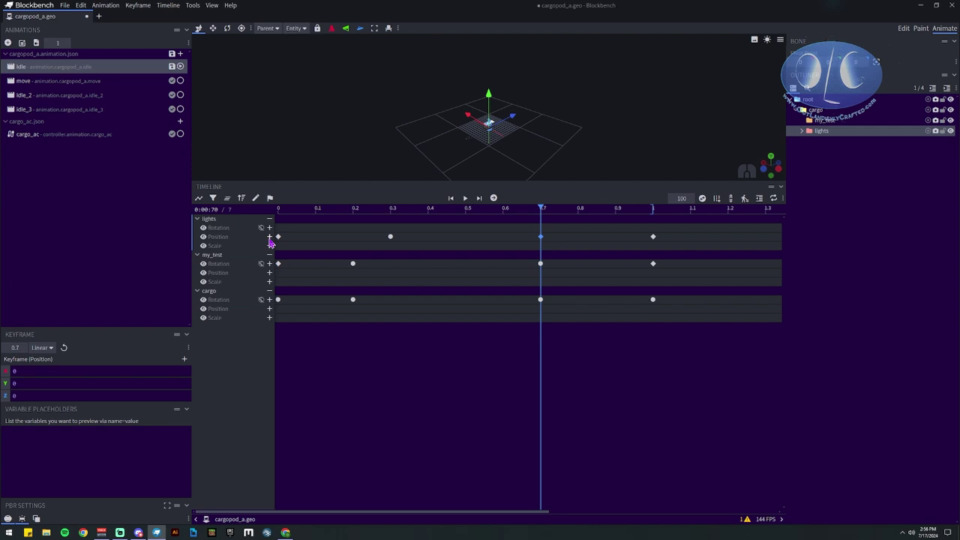
pyautogui.click(42, 348)
pyautogui.click(45, 373)
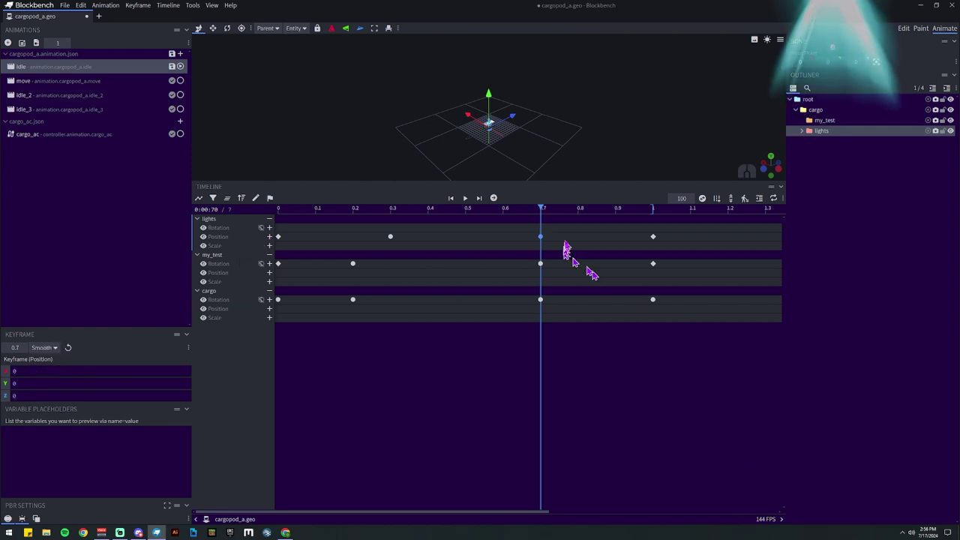
# - Align the lights position keyframe with the my_test and cargo ones at 0.2 and shift all three to 0.3
pyautogui.keyDown('ctrl'); pyautogui.click(390, 236); pyautogui.keyUp('ctrl')
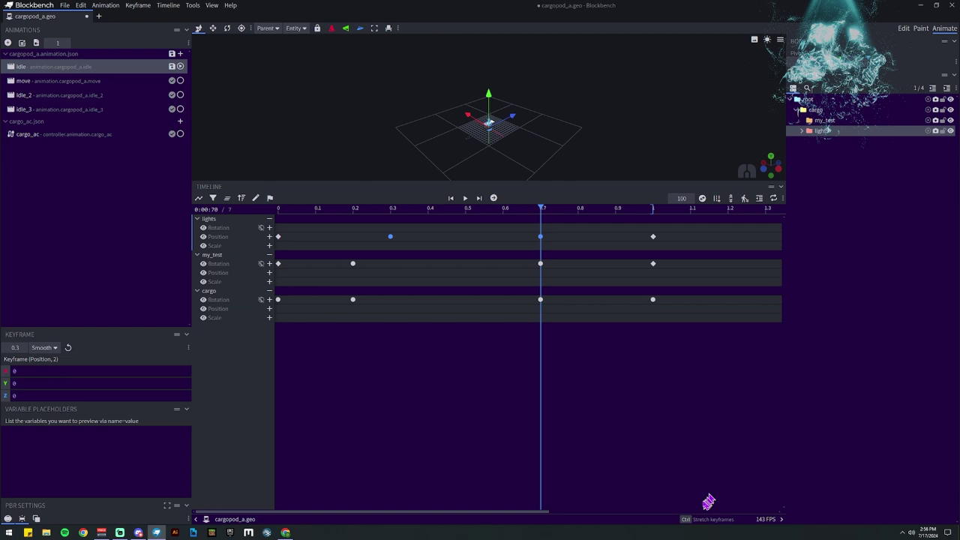
pyautogui.click(390, 237)
pyautogui.moveTo(390, 237); pyautogui.dragTo(374, 341)
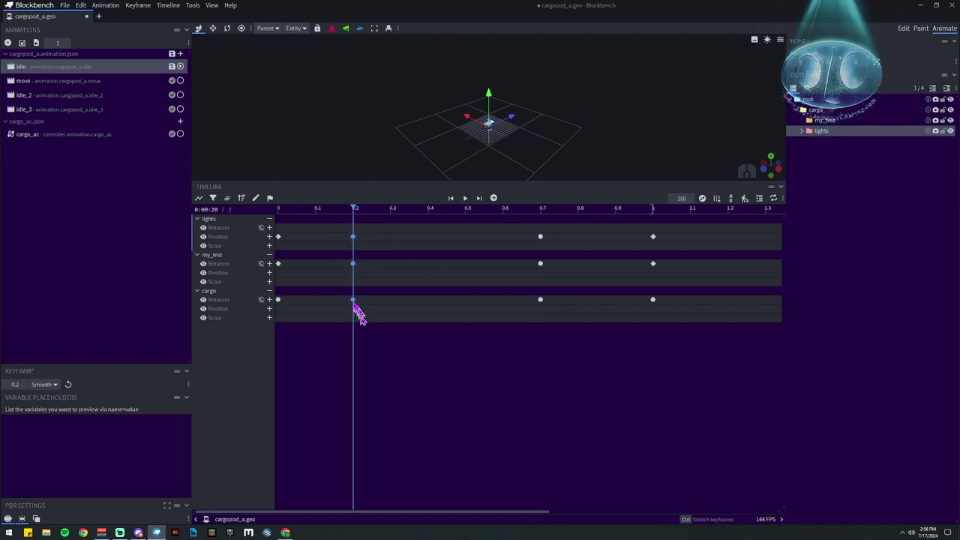
pyautogui.moveTo(353, 301); pyautogui.dragTo(384, 306)
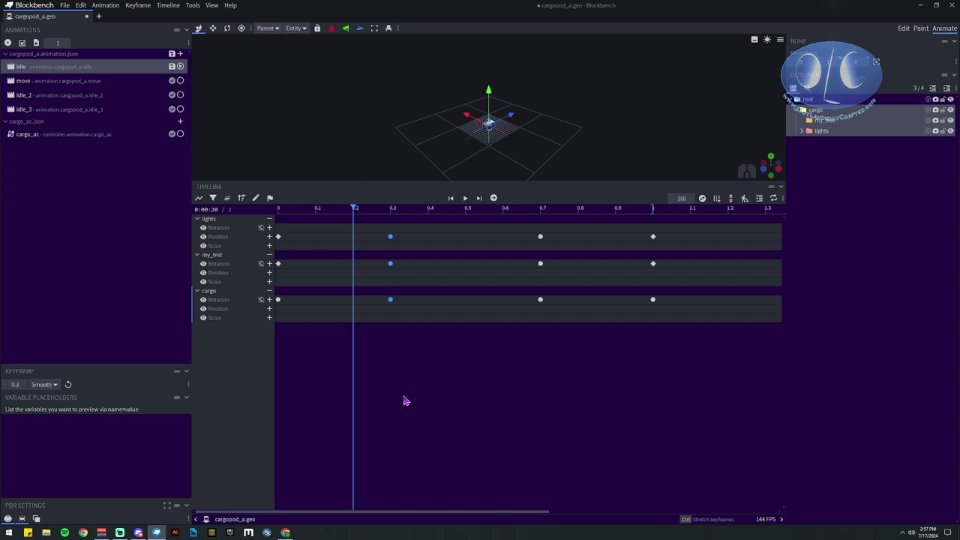
# - Return the playhead to the start, turn on looped playback and choose a loop mode for the idle animation
pyautogui.click(653, 301)
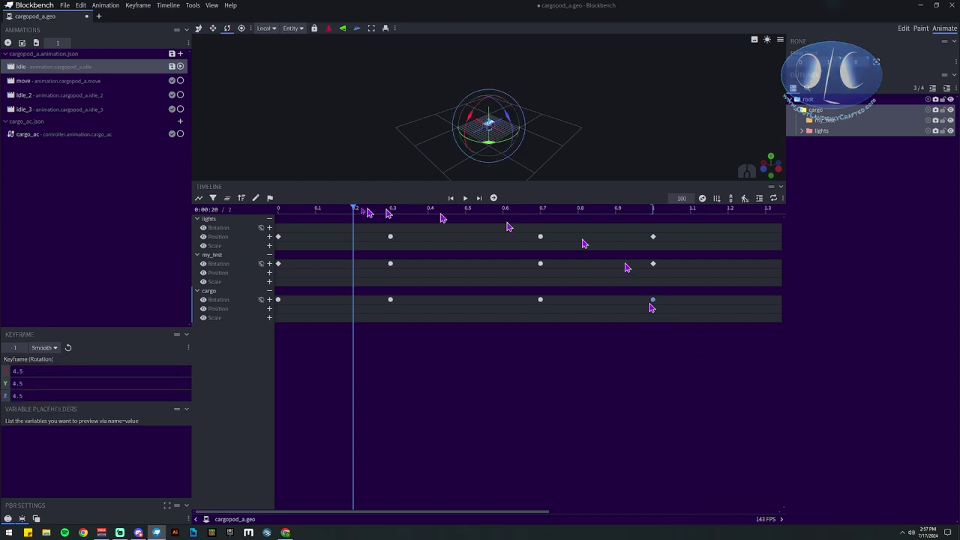
pyautogui.moveTo(323, 213); pyautogui.dragTo(242, 210)
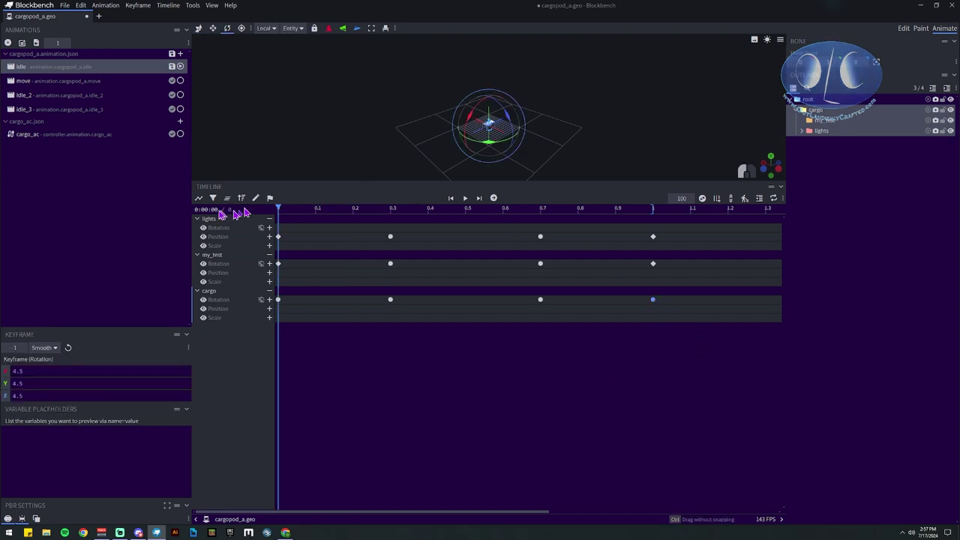
pyautogui.click(773, 200)
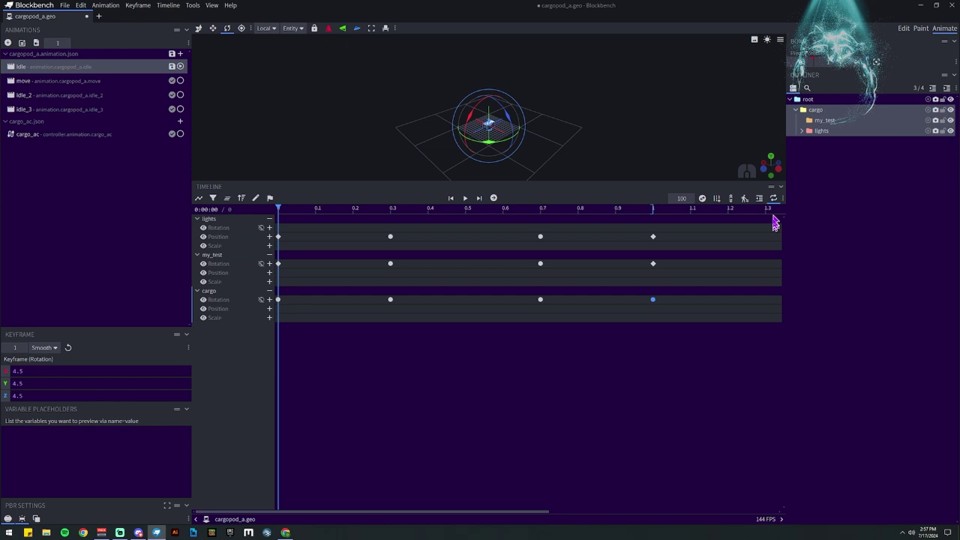
pyautogui.rightClick(110, 69)
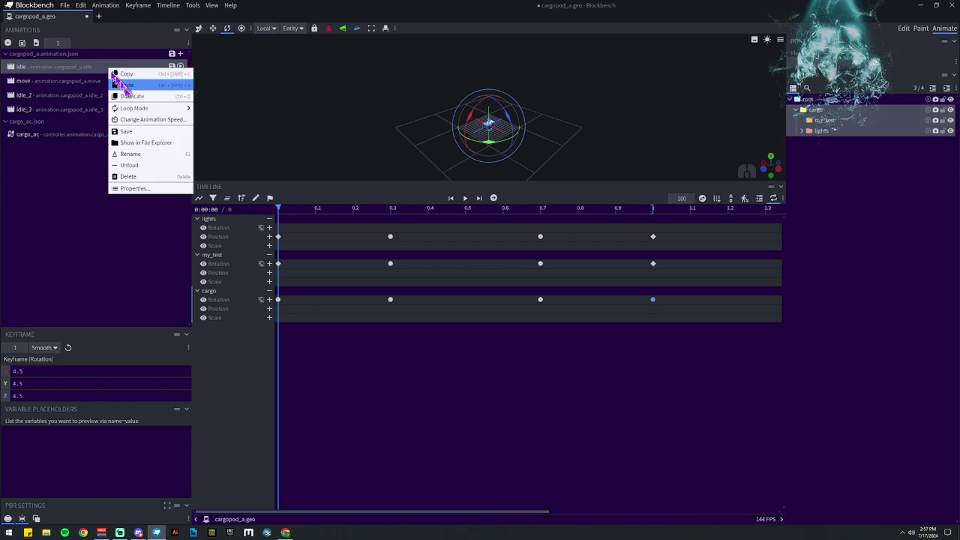
pyautogui.moveTo(134, 109)
pyautogui.click(217, 108)
# - Play the idle animation and watch the cargo pod's motion up close
pyautogui.click(465, 198)
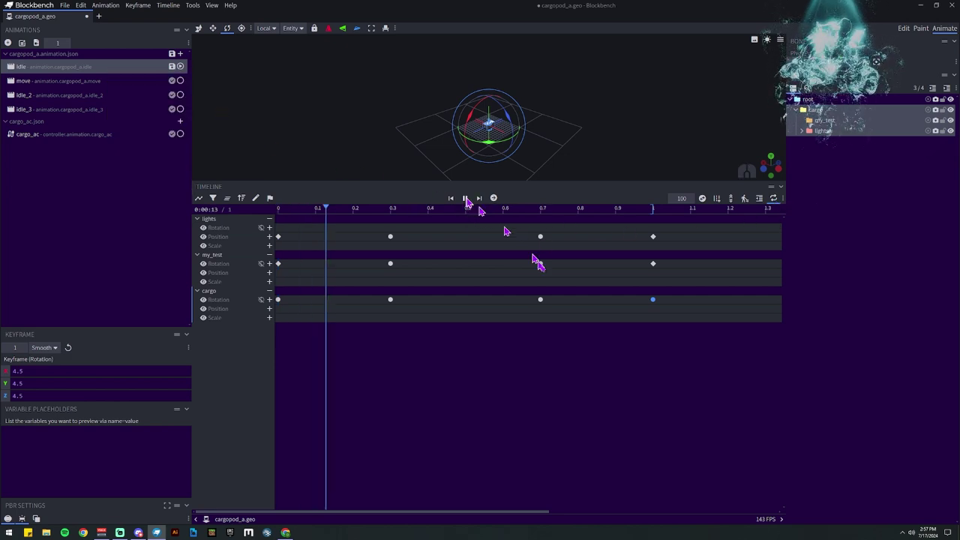
pyautogui.scroll(3, 583, 166)
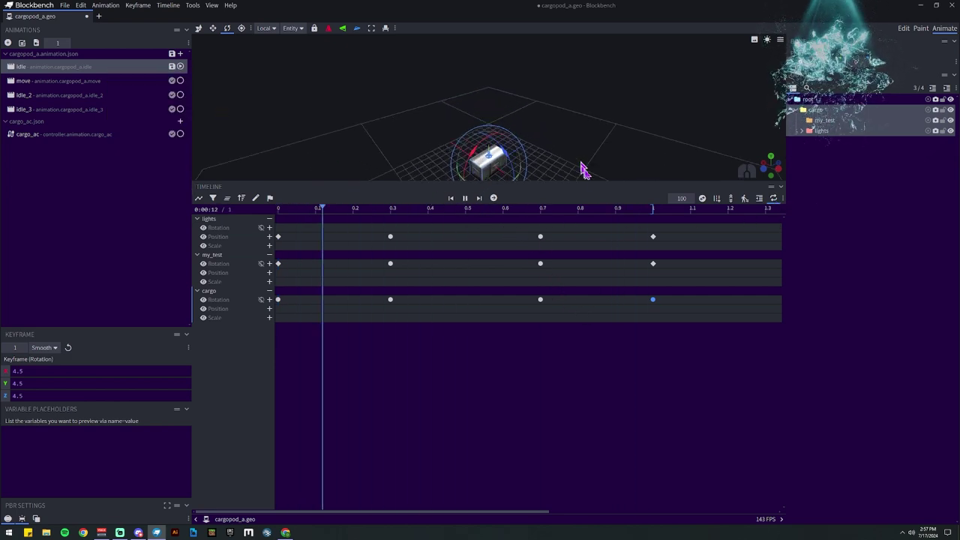
pyautogui.scroll(5, 578, 150)
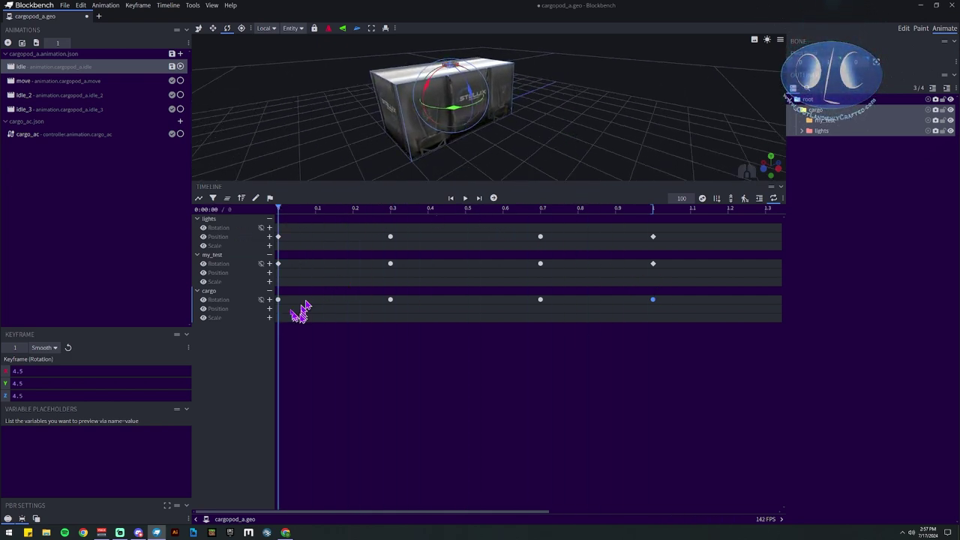
# - Copy the starting keyframes of lights, my_test and cargo and paste them at 1.0
pyautogui.moveTo(299, 315); pyautogui.dragTo(279, 226)
pyautogui.hotkey('ctrl', 'c')
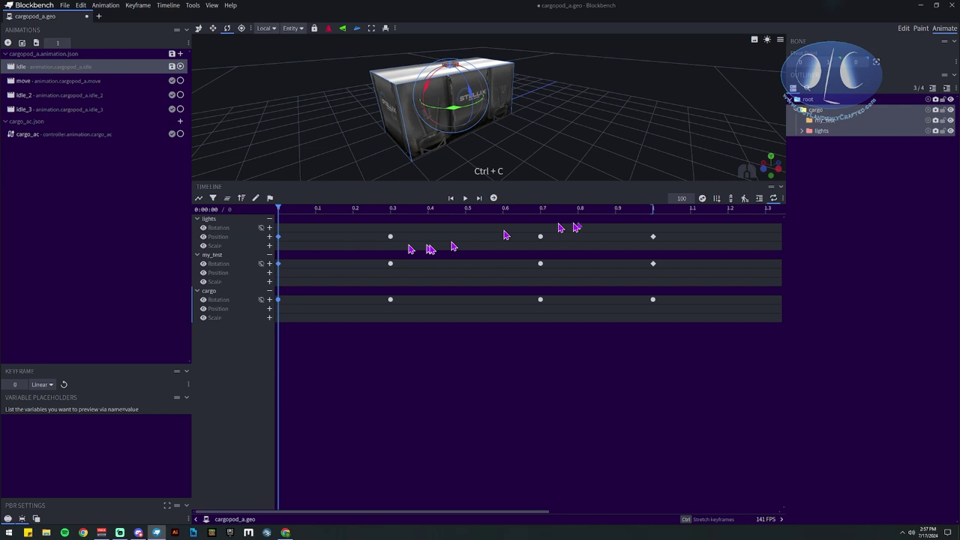
pyautogui.click(652, 209)
pyautogui.hotkey('ctrl', 'v')
pyautogui.click(278, 210)
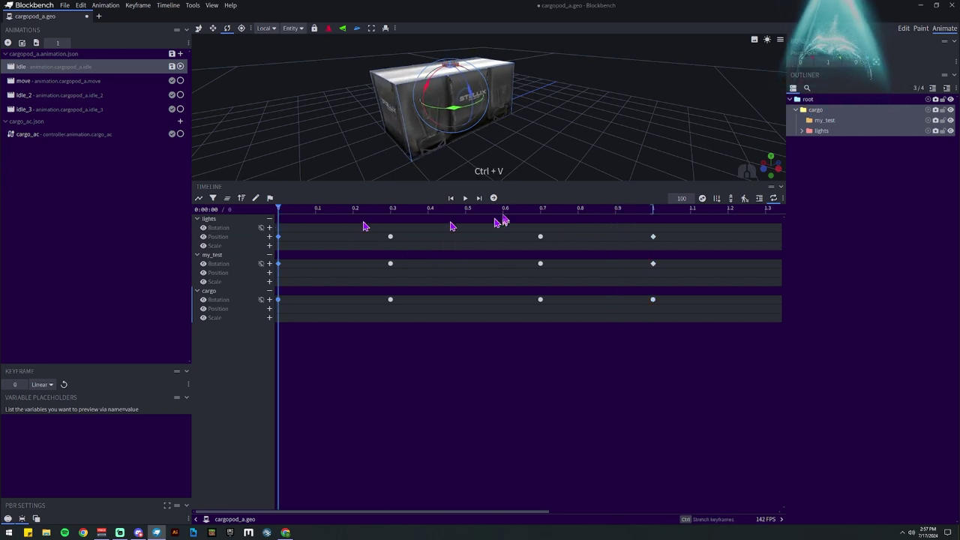
# - Play the idle animation and compare the cargo rotation keyframes at 0 and 1.0
pyautogui.click(465, 198)
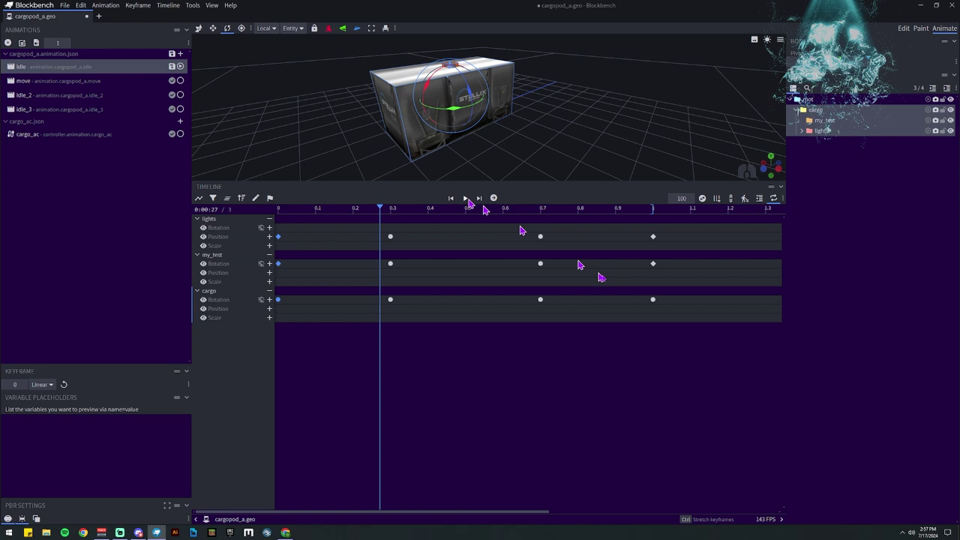
pyautogui.click(465, 198)
pyautogui.click(653, 300)
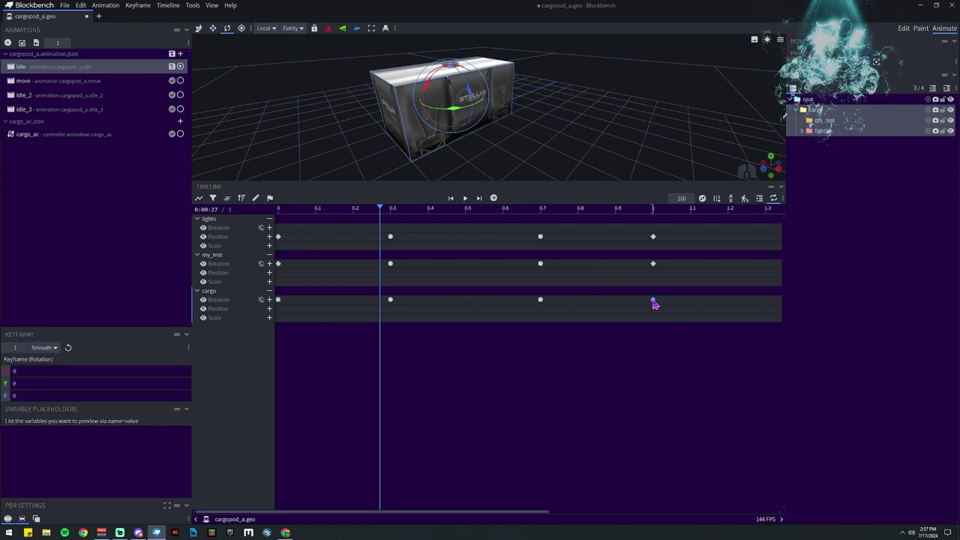
pyautogui.click(278, 300)
pyautogui.moveTo(593, 210); pyautogui.dragTo(653, 210)
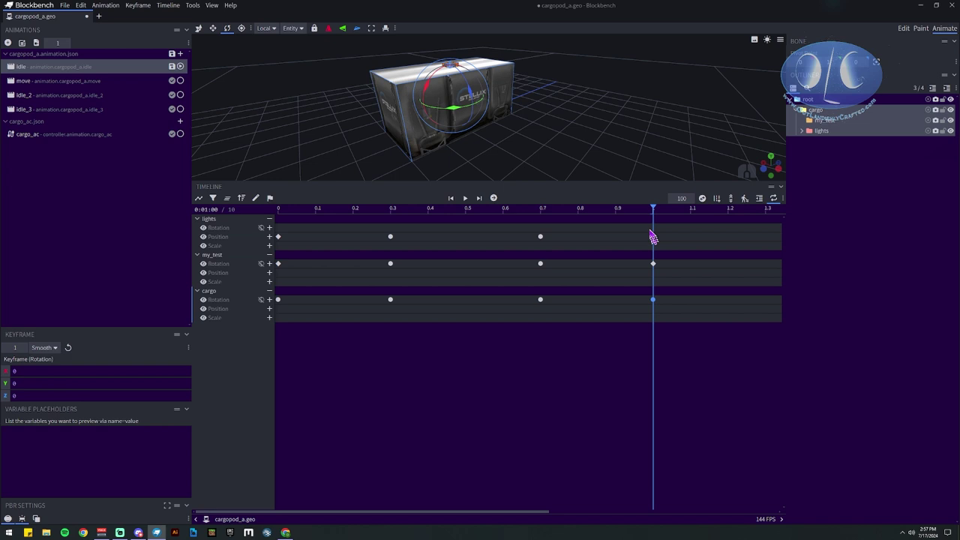
pyautogui.click(279, 211)
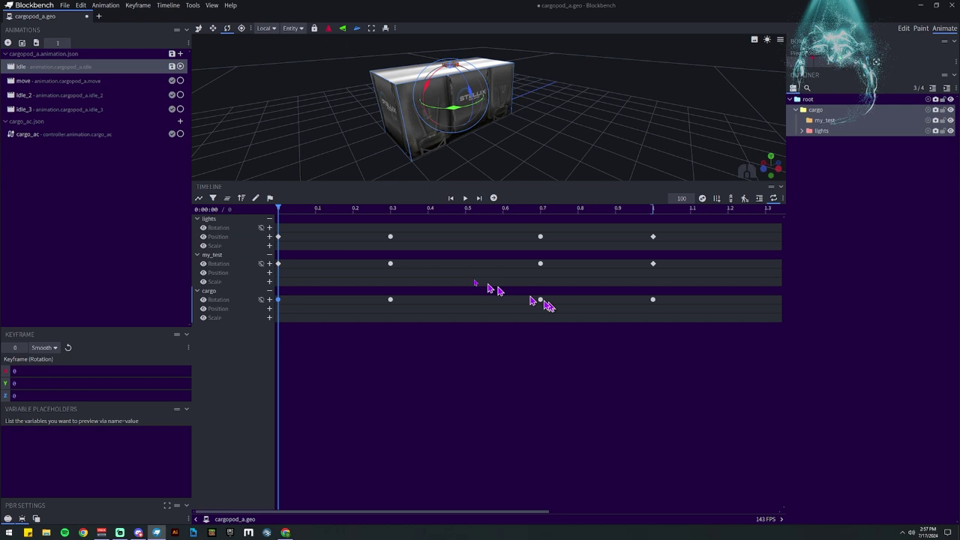
# - Scrub through the idle animation to about 0.94 and inspect the cargo rotation keyframe at 1.0
pyautogui.moveTo(391, 210); pyautogui.dragTo(430, 213)
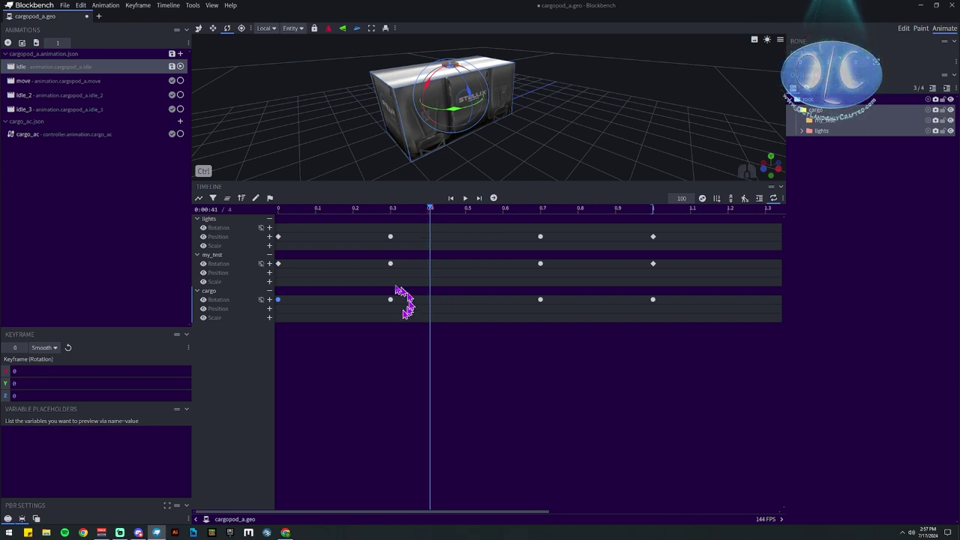
pyautogui.moveTo(393, 210); pyautogui.dragTo(622, 252)
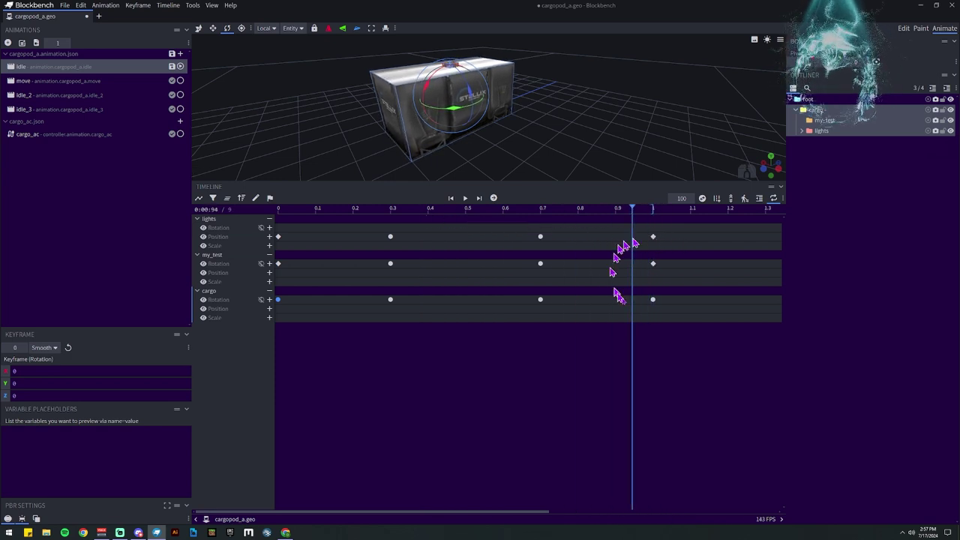
pyautogui.click(652, 299)
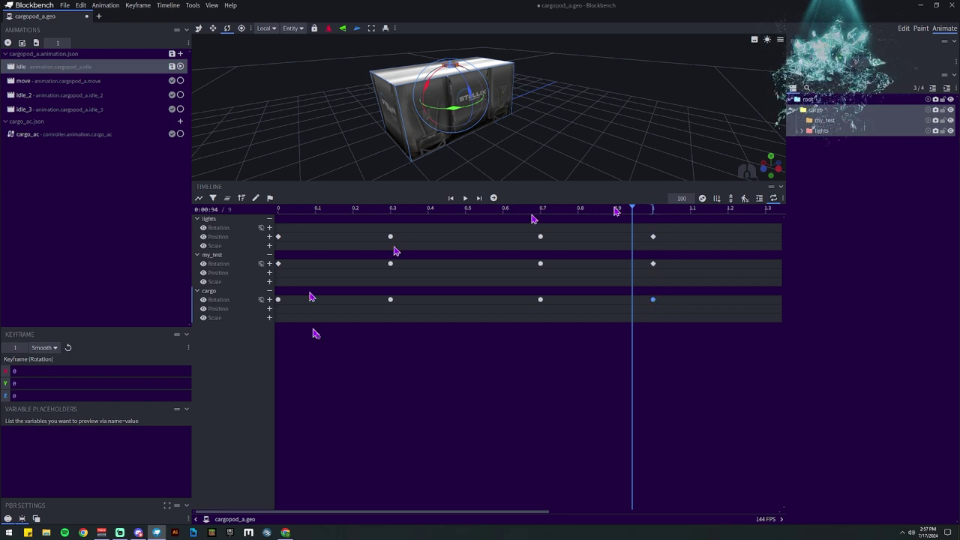
# - Set the cargo rotation keyframes at 0 and 1.0 to linear interpolation and return the playhead to 0
pyautogui.moveTo(313, 211); pyautogui.dragTo(274, 296)
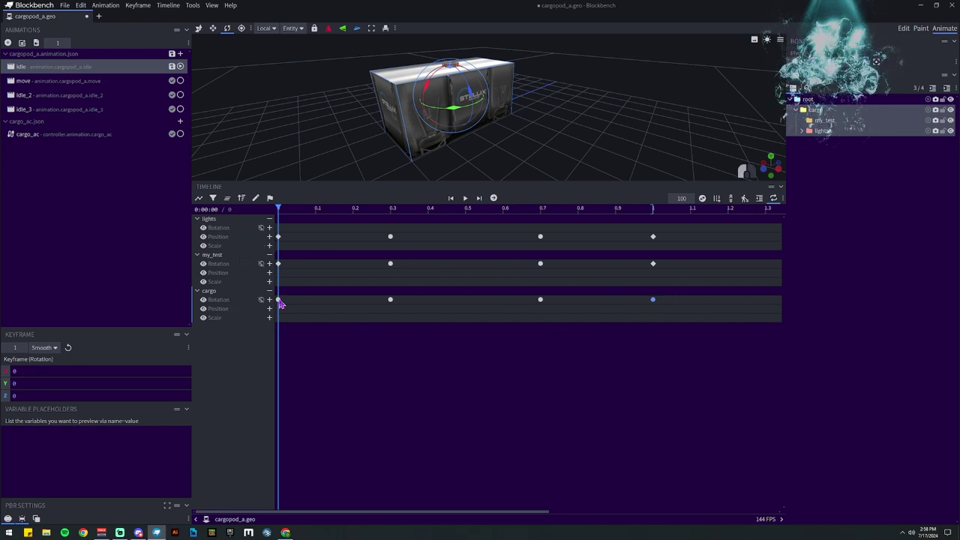
pyautogui.click(278, 301)
pyautogui.click(43, 348)
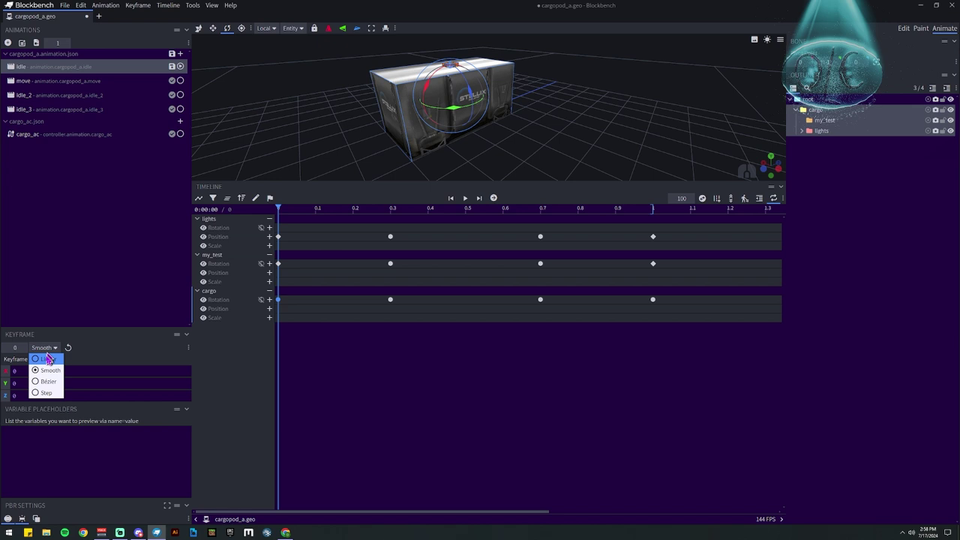
pyautogui.click(46, 360)
pyautogui.click(653, 300)
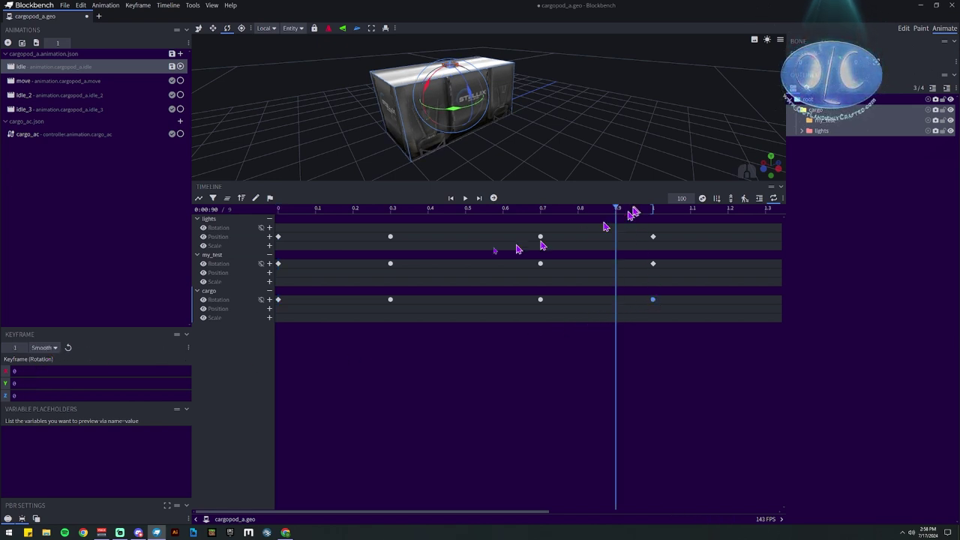
pyautogui.click(43, 347)
pyautogui.click(42, 365)
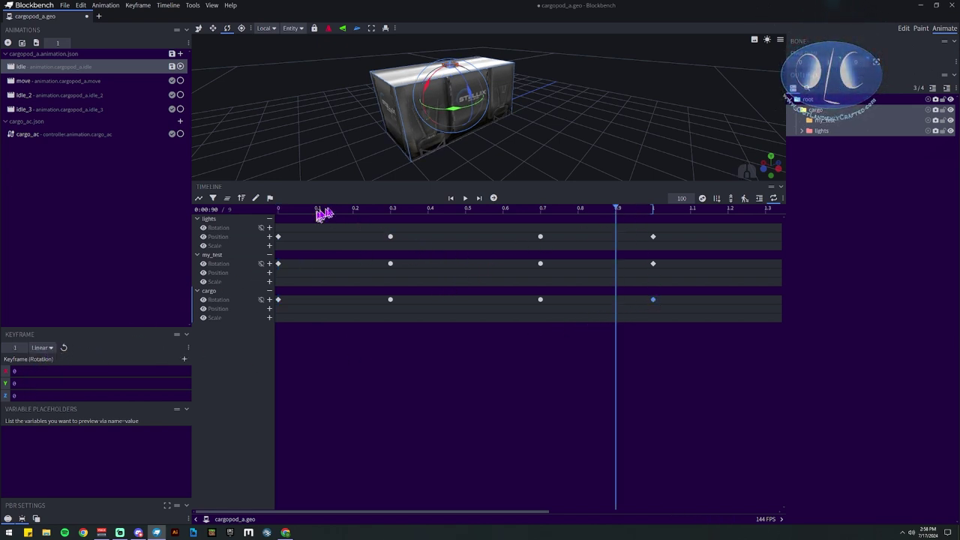
pyautogui.moveTo(323, 213); pyautogui.dragTo(229, 216)
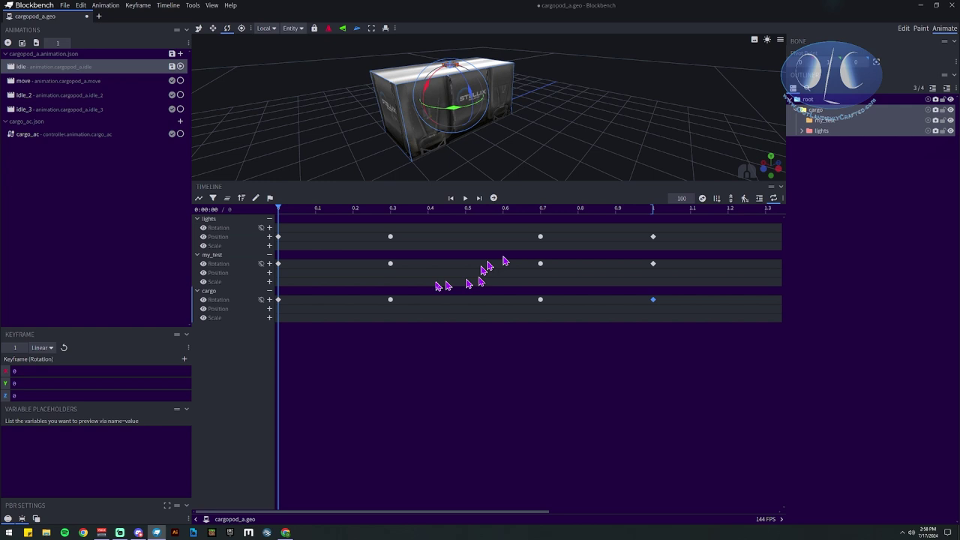
# - Copy the cargo rotation keyframe at 0.7 and paste it at 0.2, 0.4, 0.5, 0.6, 0.8 and 0.9
pyautogui.click(390, 300)
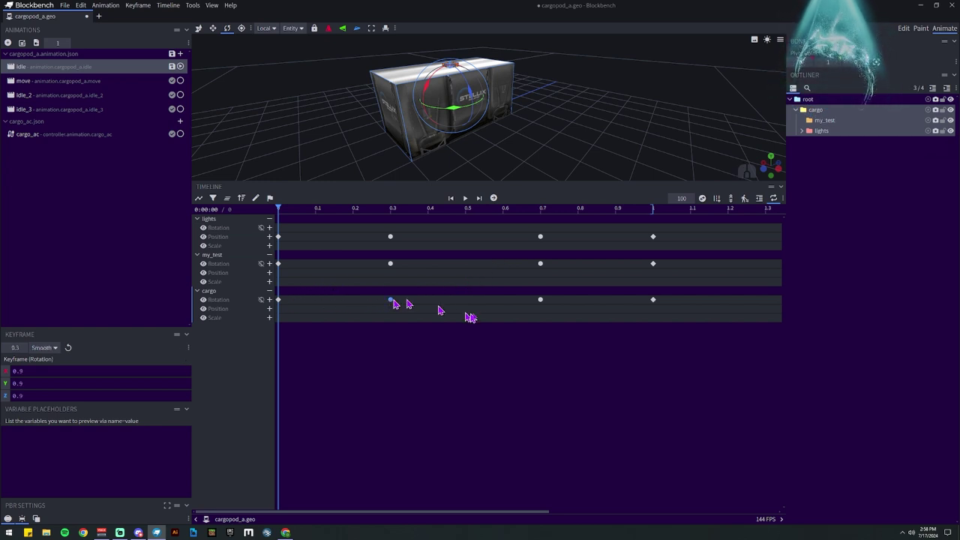
pyautogui.click(653, 300)
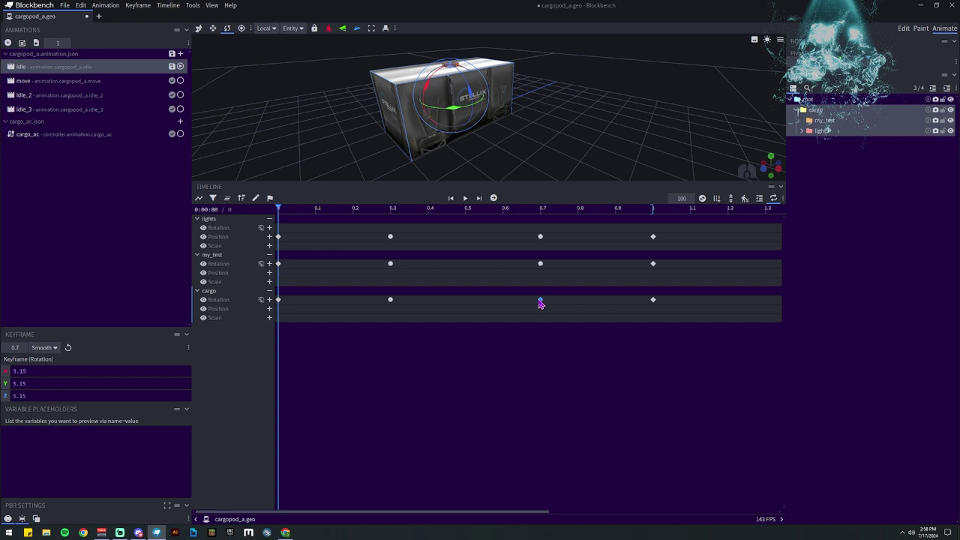
pyautogui.hotkey('ctrl', 'c')
pyautogui.click(468, 210)
pyautogui.hotkey('ctrl', 'v')
pyautogui.click(354, 211)
pyautogui.hotkey('ctrl', 'v')
pyautogui.moveTo(354, 211); pyautogui.dragTo(307, 233)
pyautogui.hotkey('ctrl', 'v')
pyautogui.hotkey('ctrl', 'v')
pyautogui.hotkey('ctrl', 'v')
pyautogui.hotkey('ctrl', 'v')
pyautogui.click(418, 216)
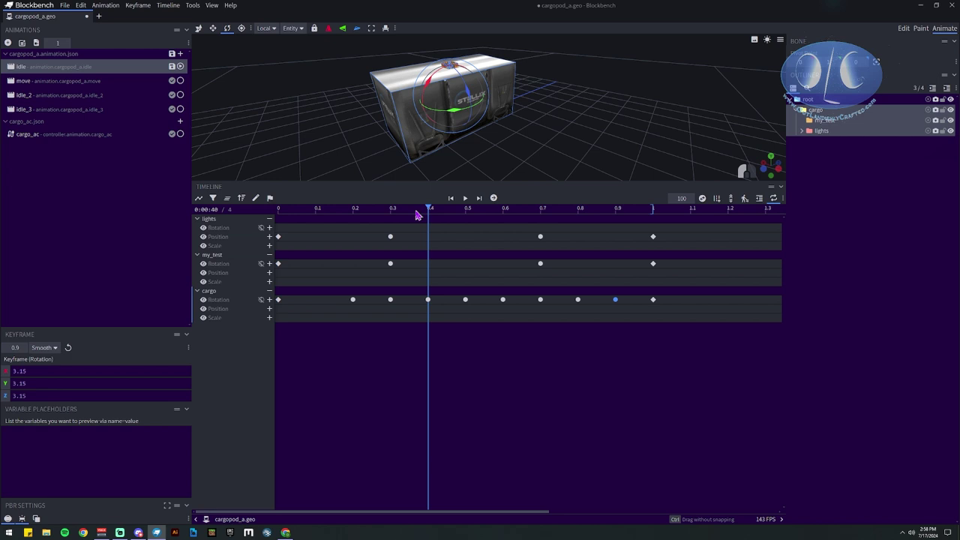
# - Delete the my_test rotation keyframe at 0.3 and move the one at 0.7 to 0.5
pyautogui.click(390, 264)
pyautogui.press('Delete')
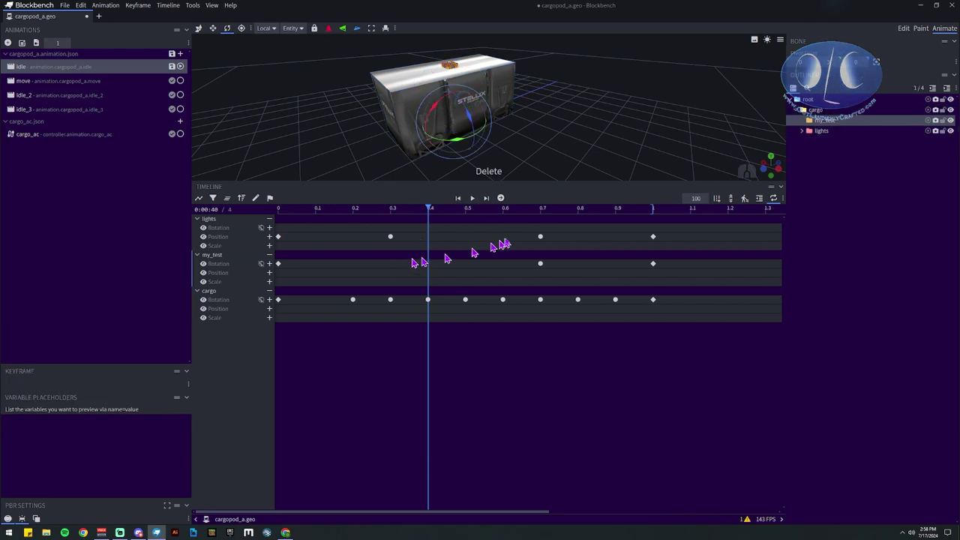
pyautogui.moveTo(541, 264); pyautogui.dragTo(465, 264)
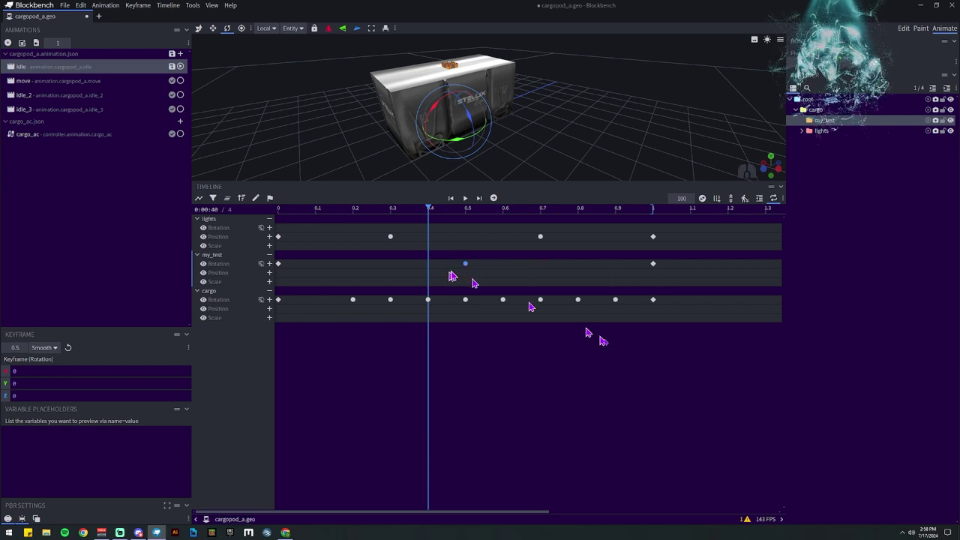
# - Read the model issue about the my_test rotation keyframe, then play the idle animation and scrub to 1.0
pyautogui.click(745, 519)
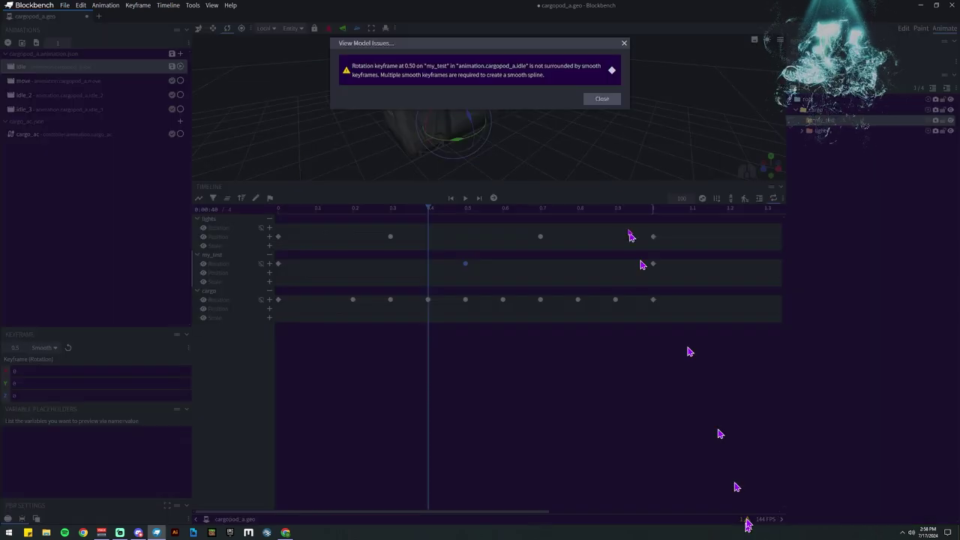
pyautogui.click(603, 98)
pyautogui.click(386, 210)
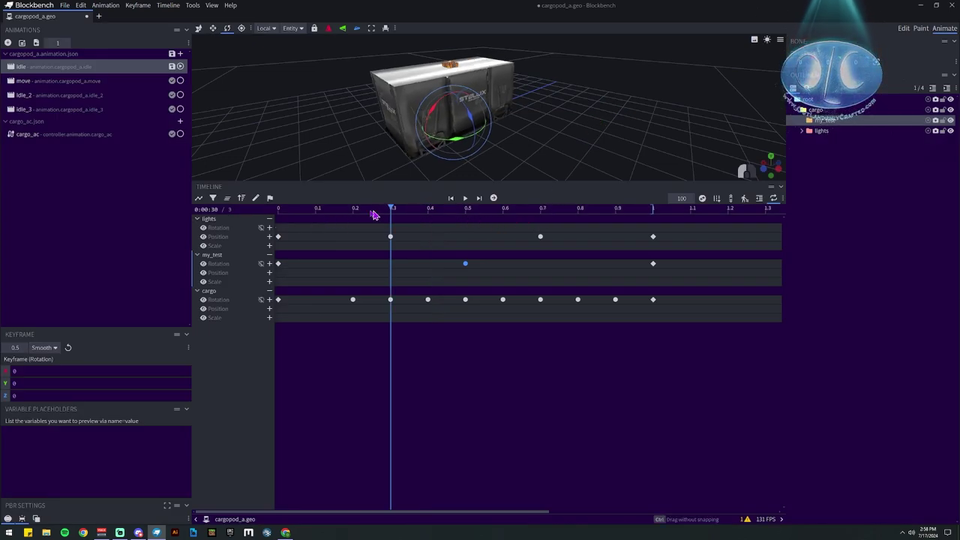
pyautogui.click(465, 198)
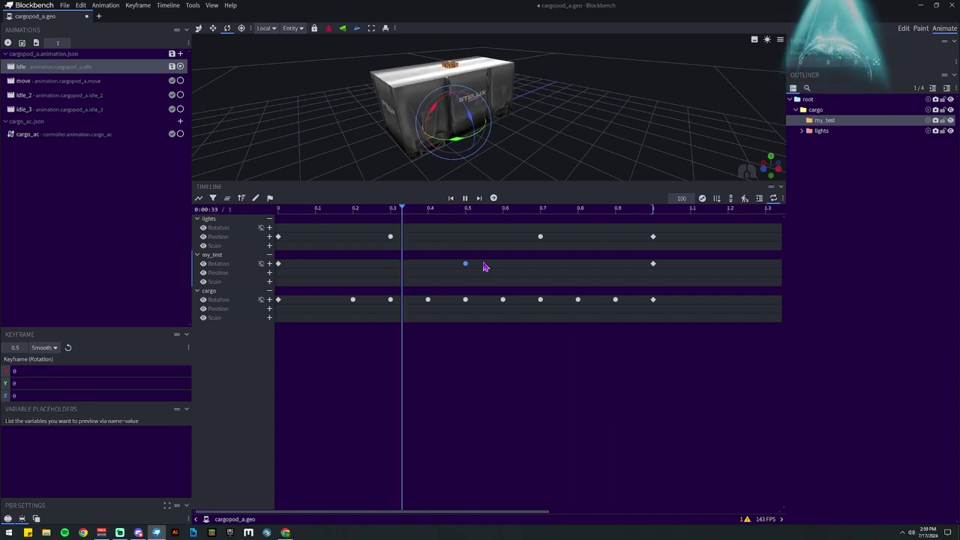
pyautogui.click(465, 198)
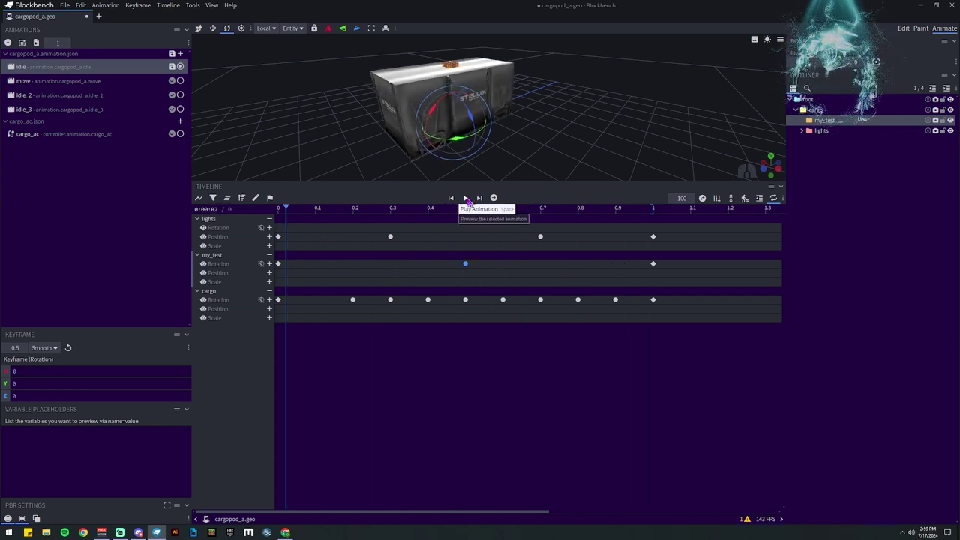
pyautogui.moveTo(600, 215); pyautogui.dragTo(662, 229)
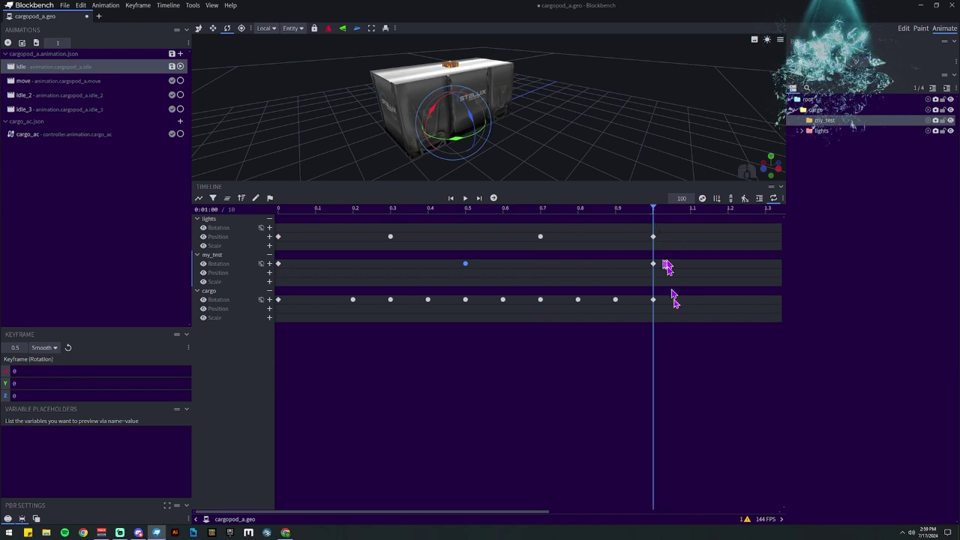
# - Set all cargo rotation keyframes to smooth interpolation and scrub the animation from 0 to 1.0
pyautogui.moveTo(670, 301); pyautogui.dragTo(267, 311)
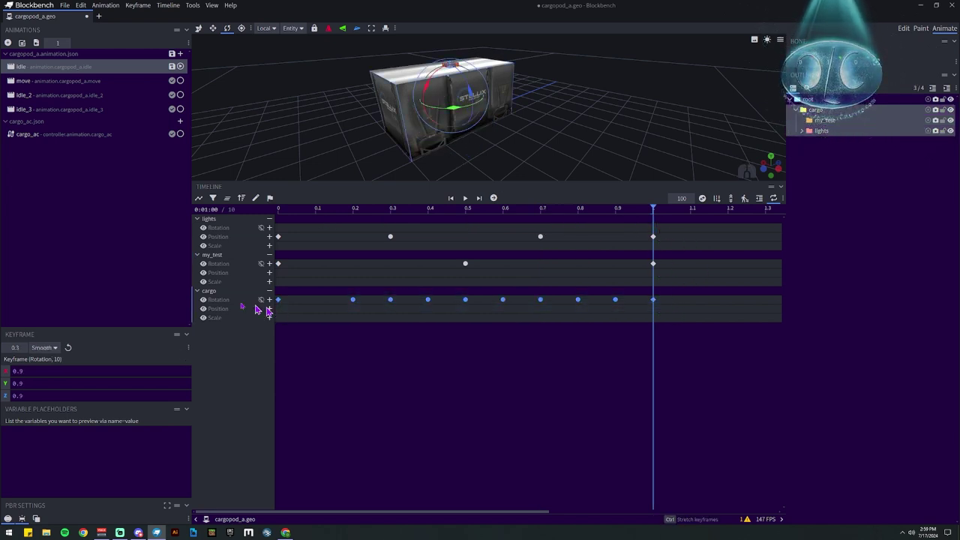
pyautogui.click(43, 348)
pyautogui.click(47, 368)
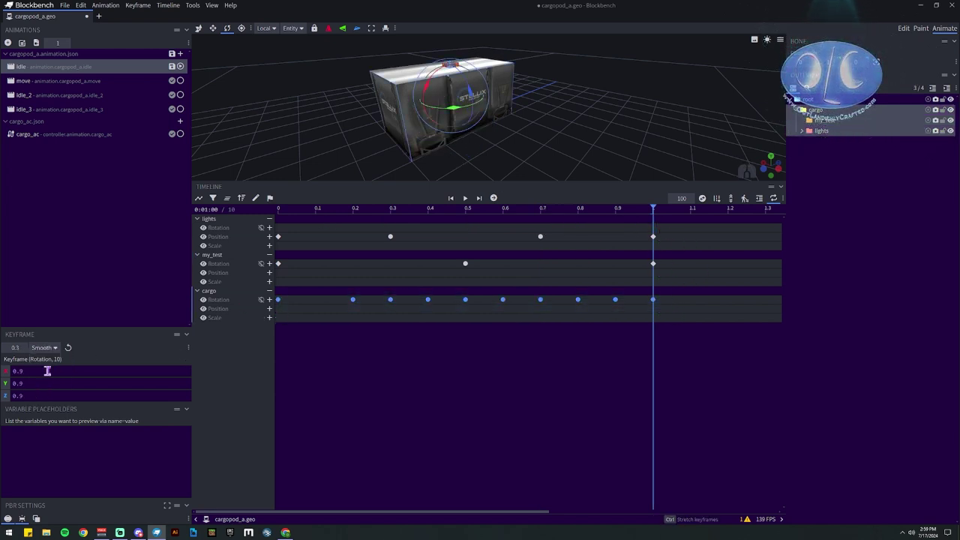
pyautogui.click(279, 211)
pyautogui.moveTo(600, 213); pyautogui.dragTo(640, 216)
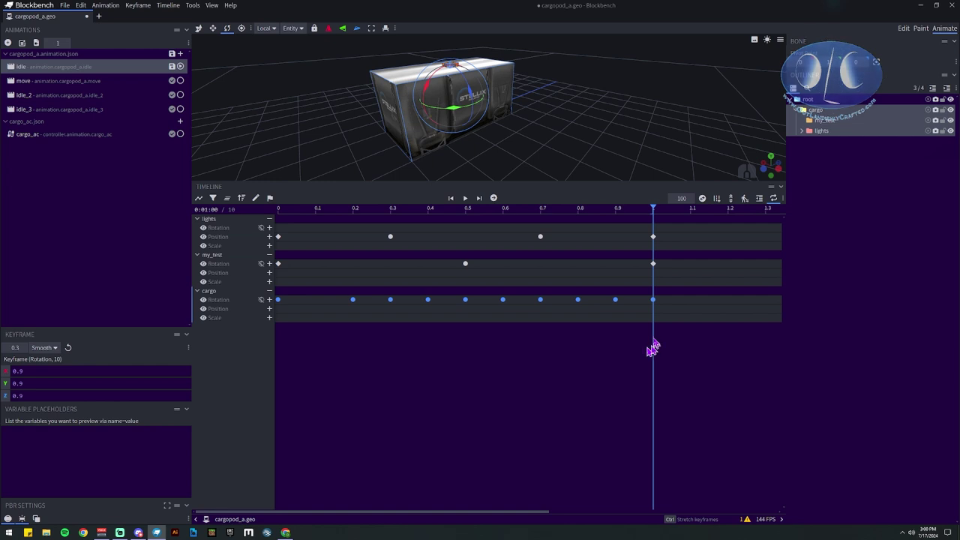
# - Switch only the first and last cargo rotation keyframes back to linear interpolation and return the playhead to 0
pyautogui.moveTo(646, 276); pyautogui.dragTo(664, 315)
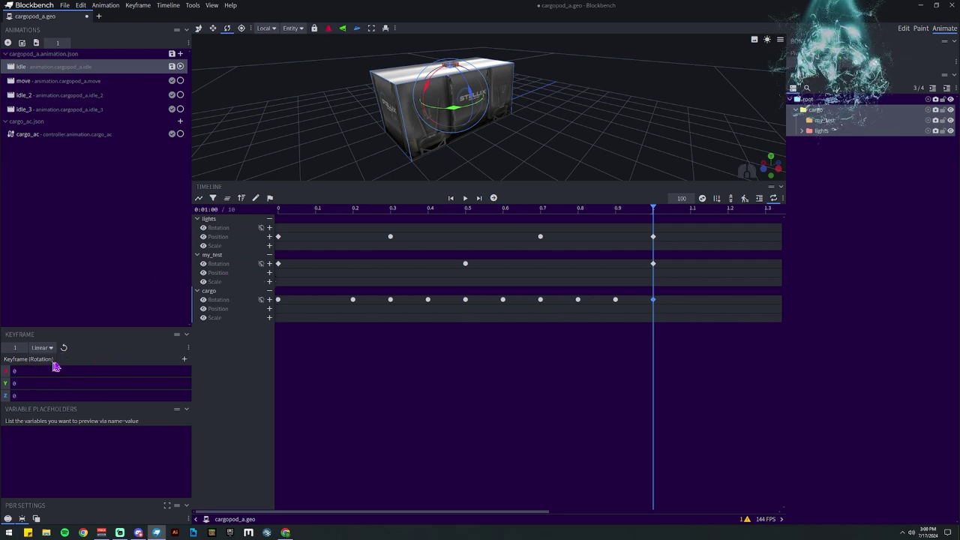
pyautogui.click(278, 299)
pyautogui.click(44, 348)
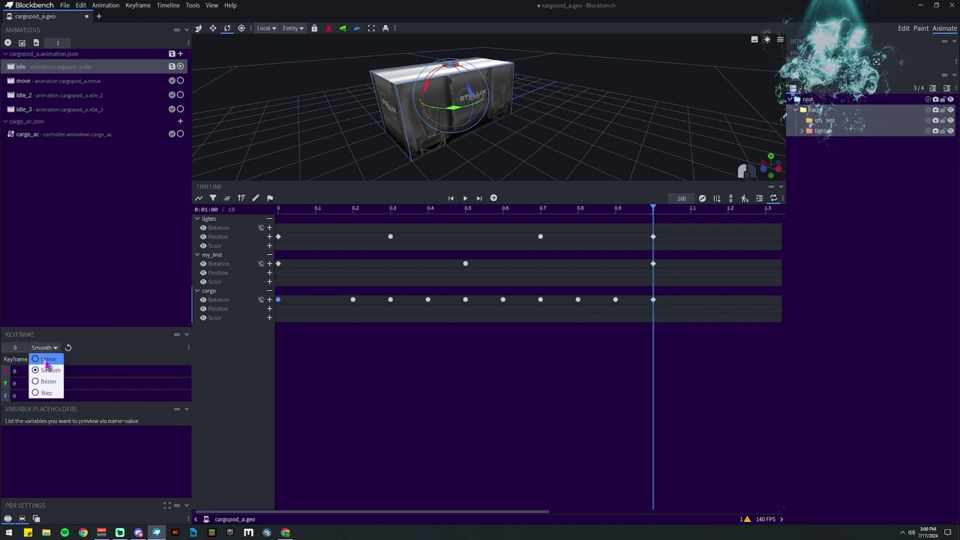
pyautogui.click(44, 366)
pyautogui.click(281, 210)
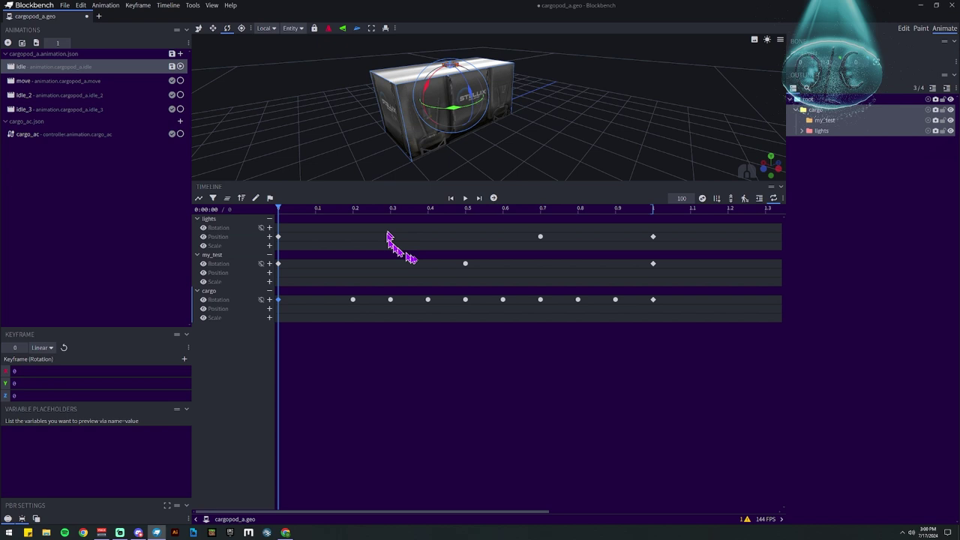
# - Move the my_test rotation keyframe from 0.5 to 0.3 and add a smooth rotation keyframe at 0.7
pyautogui.click(465, 264)
pyautogui.click(537, 214)
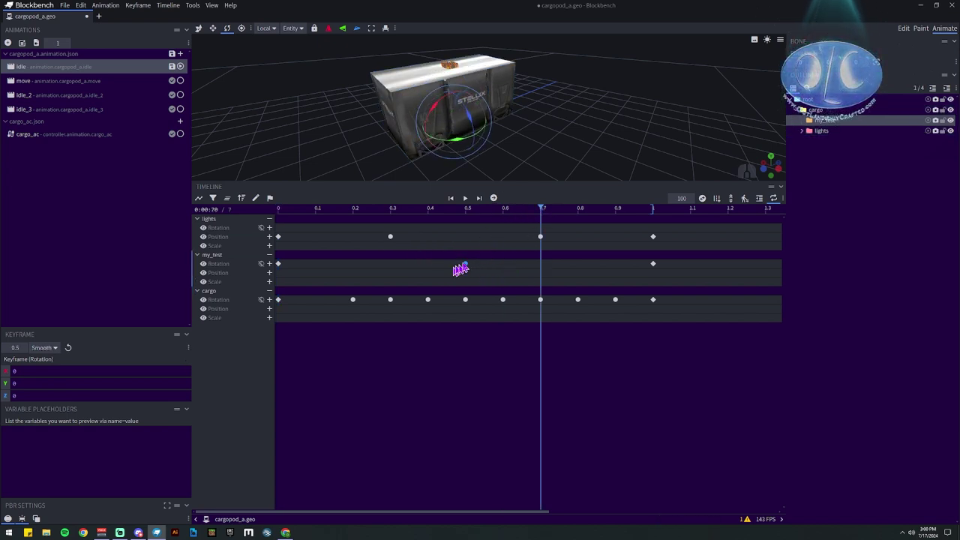
pyautogui.moveTo(463, 265); pyautogui.dragTo(388, 270)
pyautogui.click(269, 264)
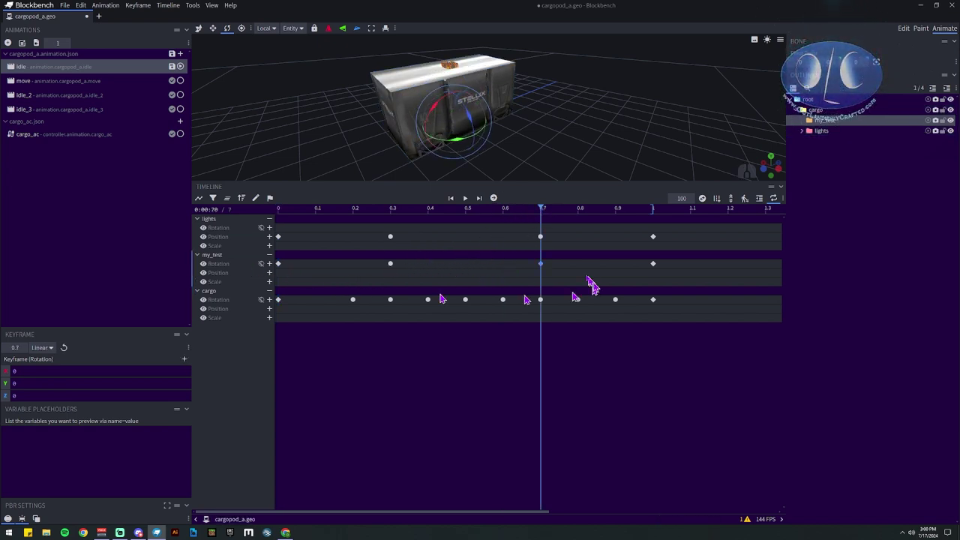
pyautogui.click(43, 347)
pyautogui.click(45, 371)
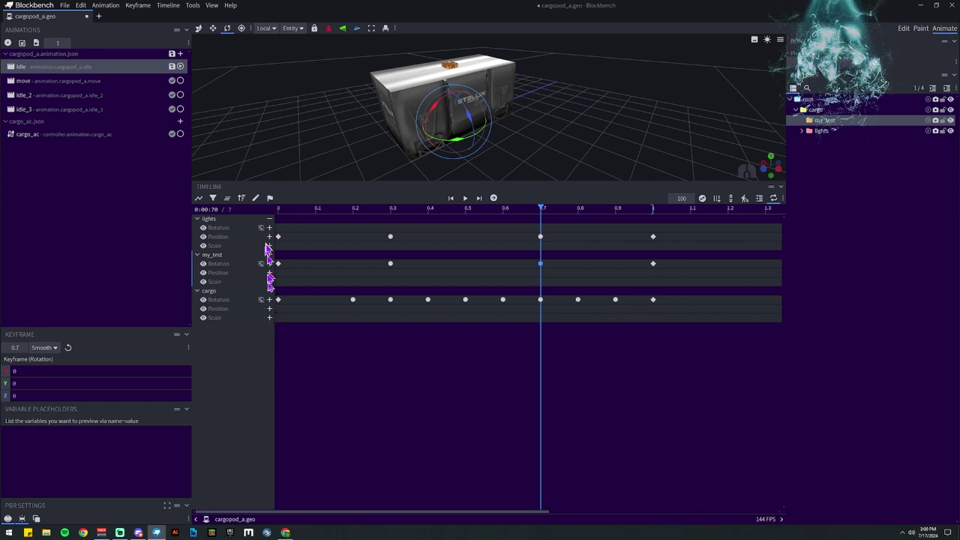
# - Copy the starting keyframes of lights, my_test and cargo, paste them at 1.0 and play the idle animation
pyautogui.moveTo(279, 208)
pyautogui.mouseDown()
pyautogui.moveTo(618, 210)
pyautogui.moveTo(279, 209)
pyautogui.mouseUp()
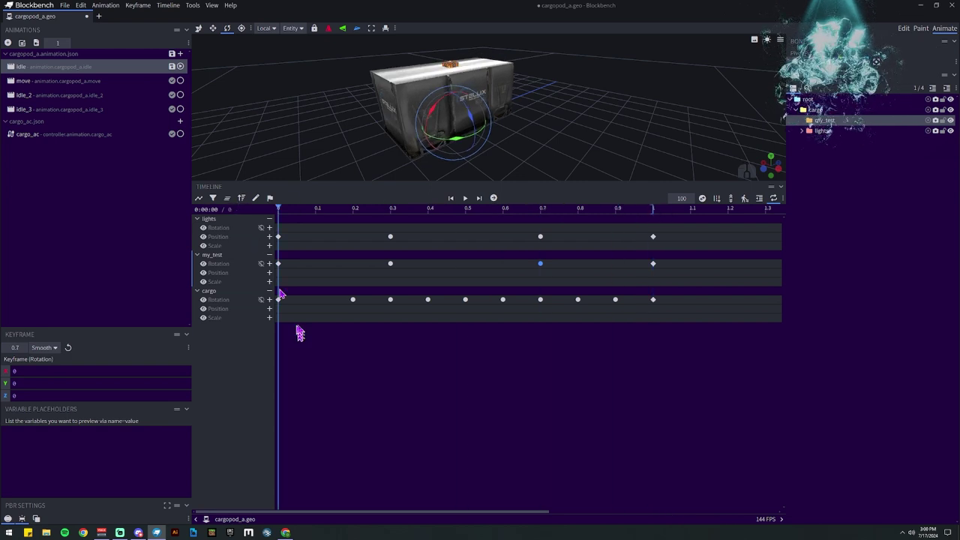
pyautogui.moveTo(298, 332); pyautogui.dragTo(643, 213)
pyautogui.hotkey('ctrl', 'c')
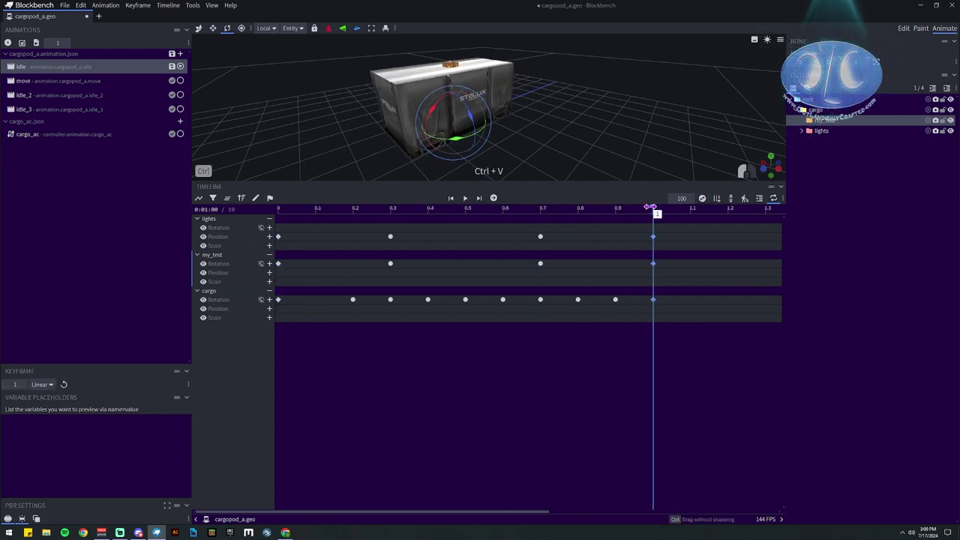
pyautogui.click(465, 198)
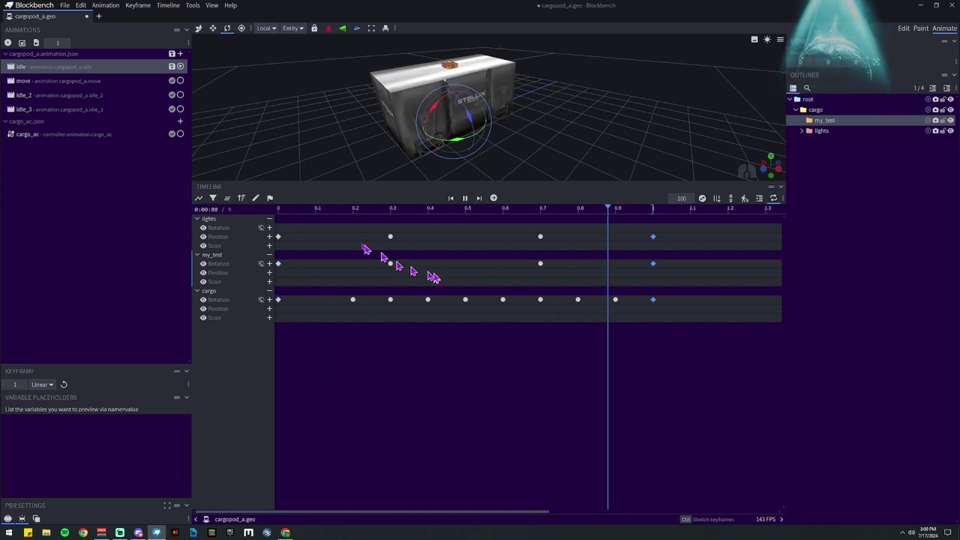
# - Repeat copying all three starting keyframes from 0 to 1.0, and compare the pod's pose at 0.3, 1.0 and 0
pyautogui.moveTo(312, 208); pyautogui.dragTo(278, 208)
pyautogui.moveTo(308, 308); pyautogui.dragTo(270, 221)
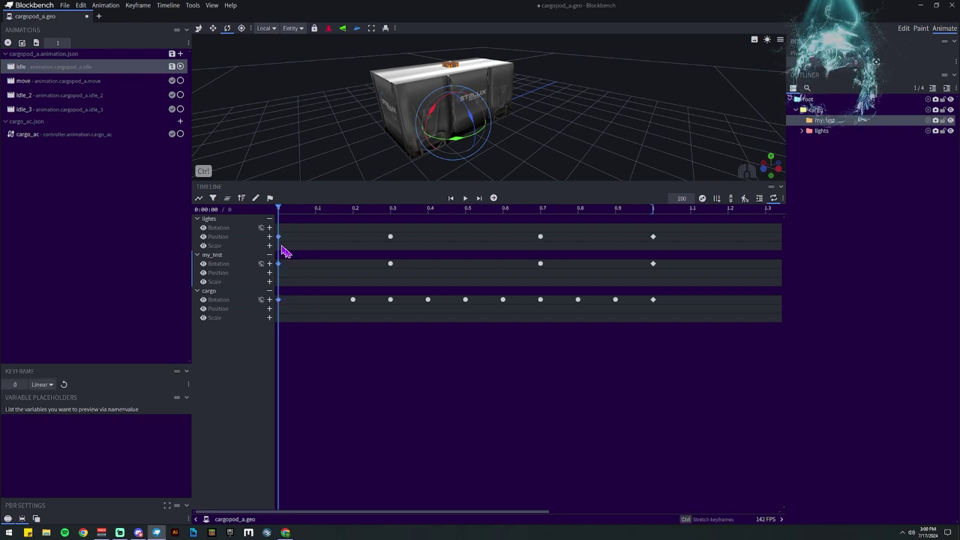
pyautogui.hotkey('ctrl', 'c')
pyautogui.click(653, 209)
pyautogui.hotkey('ctrl', 'v')
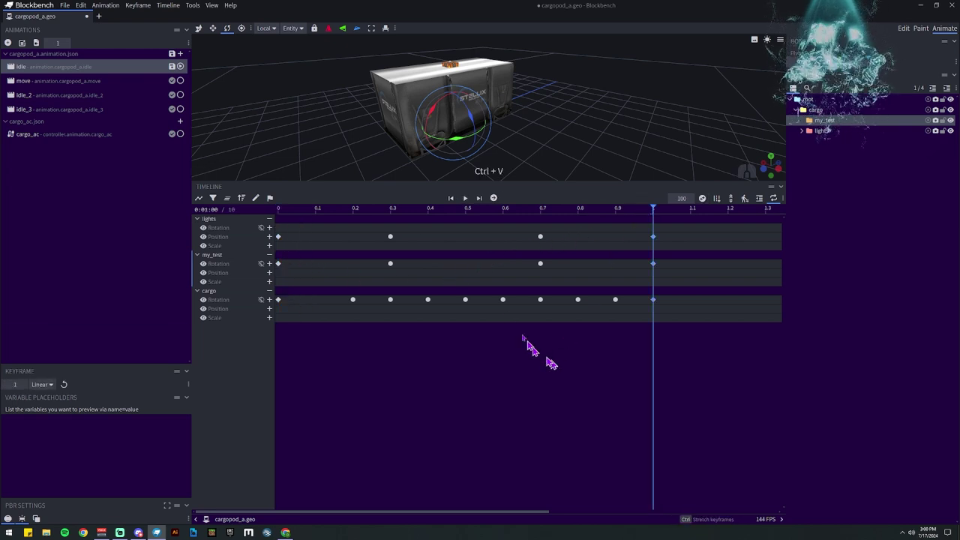
pyautogui.moveTo(386, 207)
pyautogui.mouseDown()
pyautogui.moveTo(279, 208)
pyautogui.moveTo(390, 208)
pyautogui.moveTo(315, 218)
pyautogui.moveTo(375, 221)
pyautogui.moveTo(267, 207)
pyautogui.moveTo(450, 217)
pyautogui.moveTo(390, 216)
pyautogui.mouseUp()
pyautogui.click(654, 208)
pyautogui.click(283, 209)
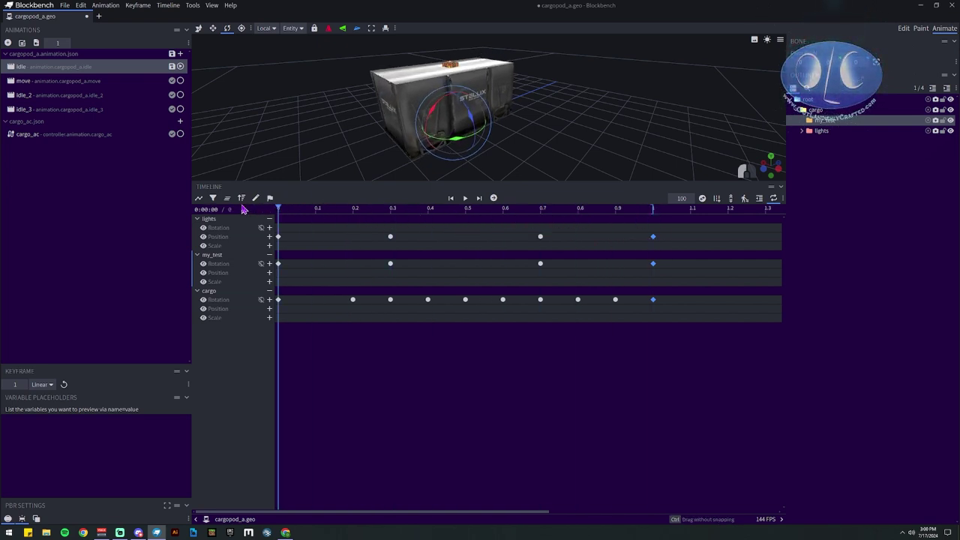